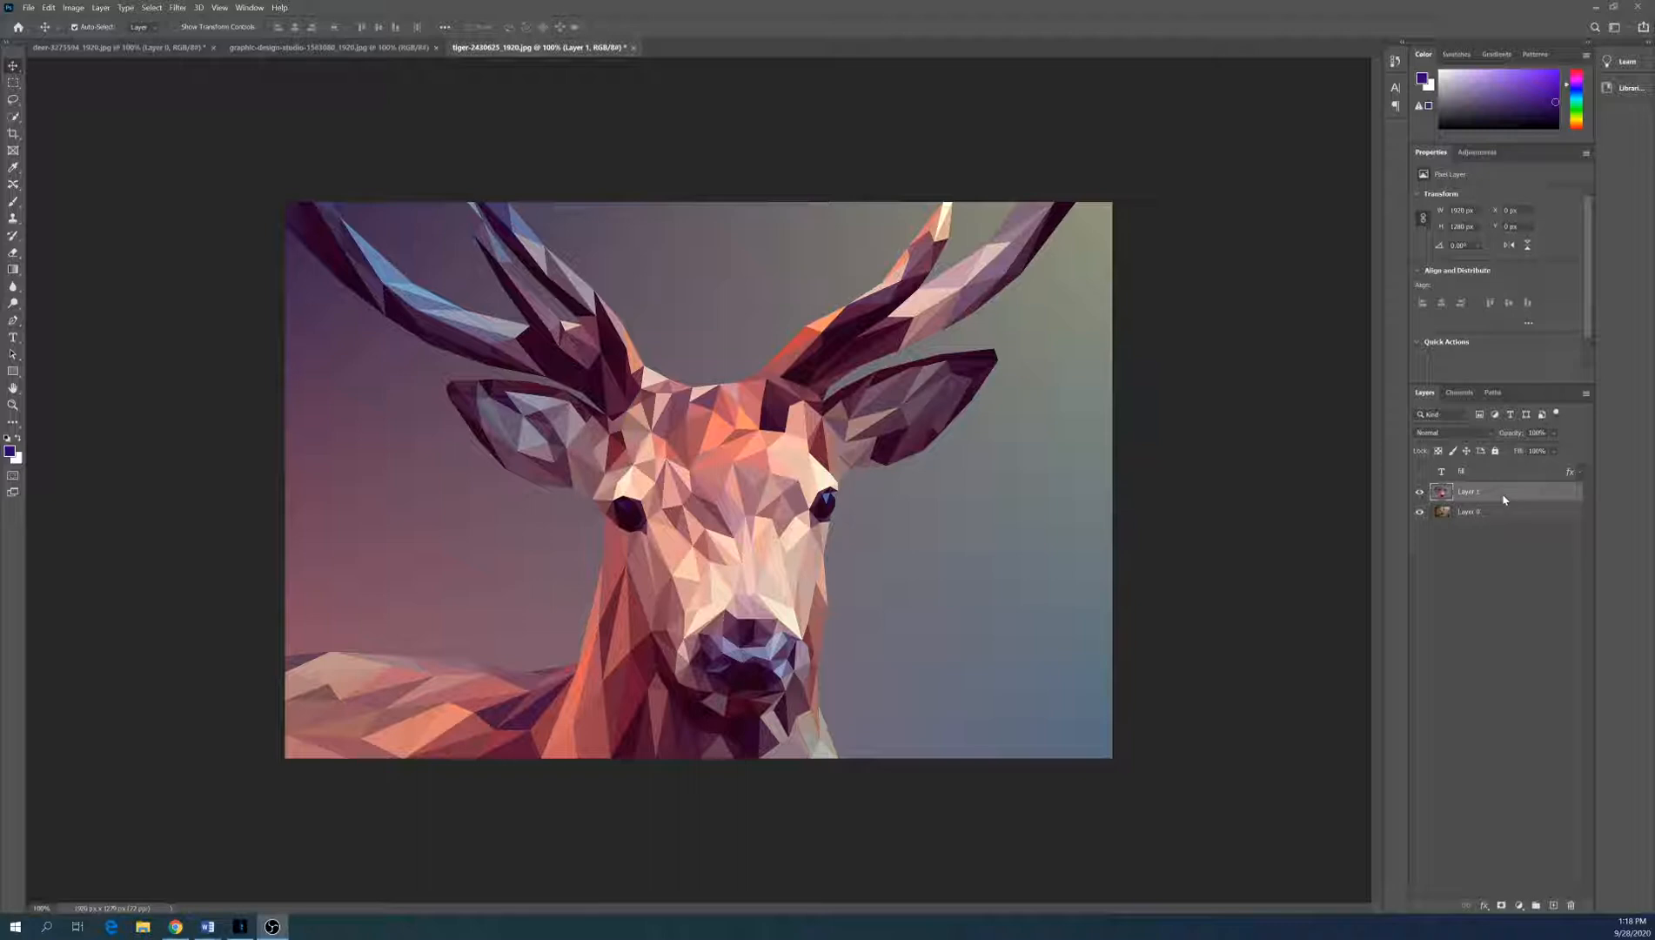
Hide the deer layer, Layer 1, to view the image beneath it and show it again.
left_click(1417, 492)
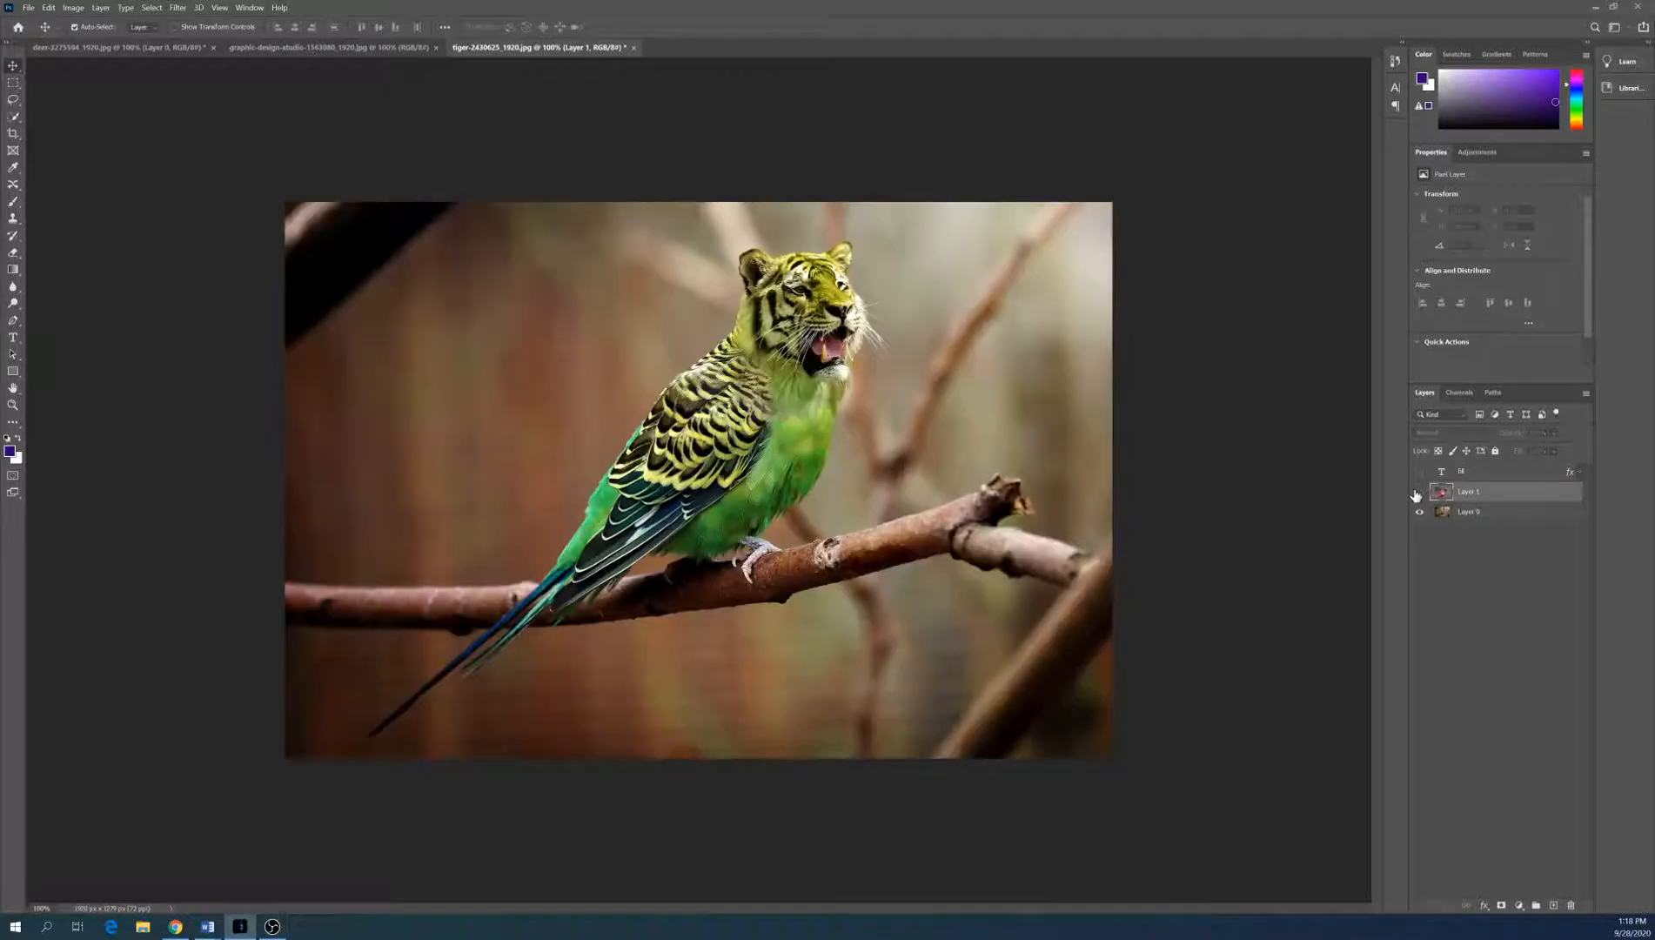
left_click(1417, 493)
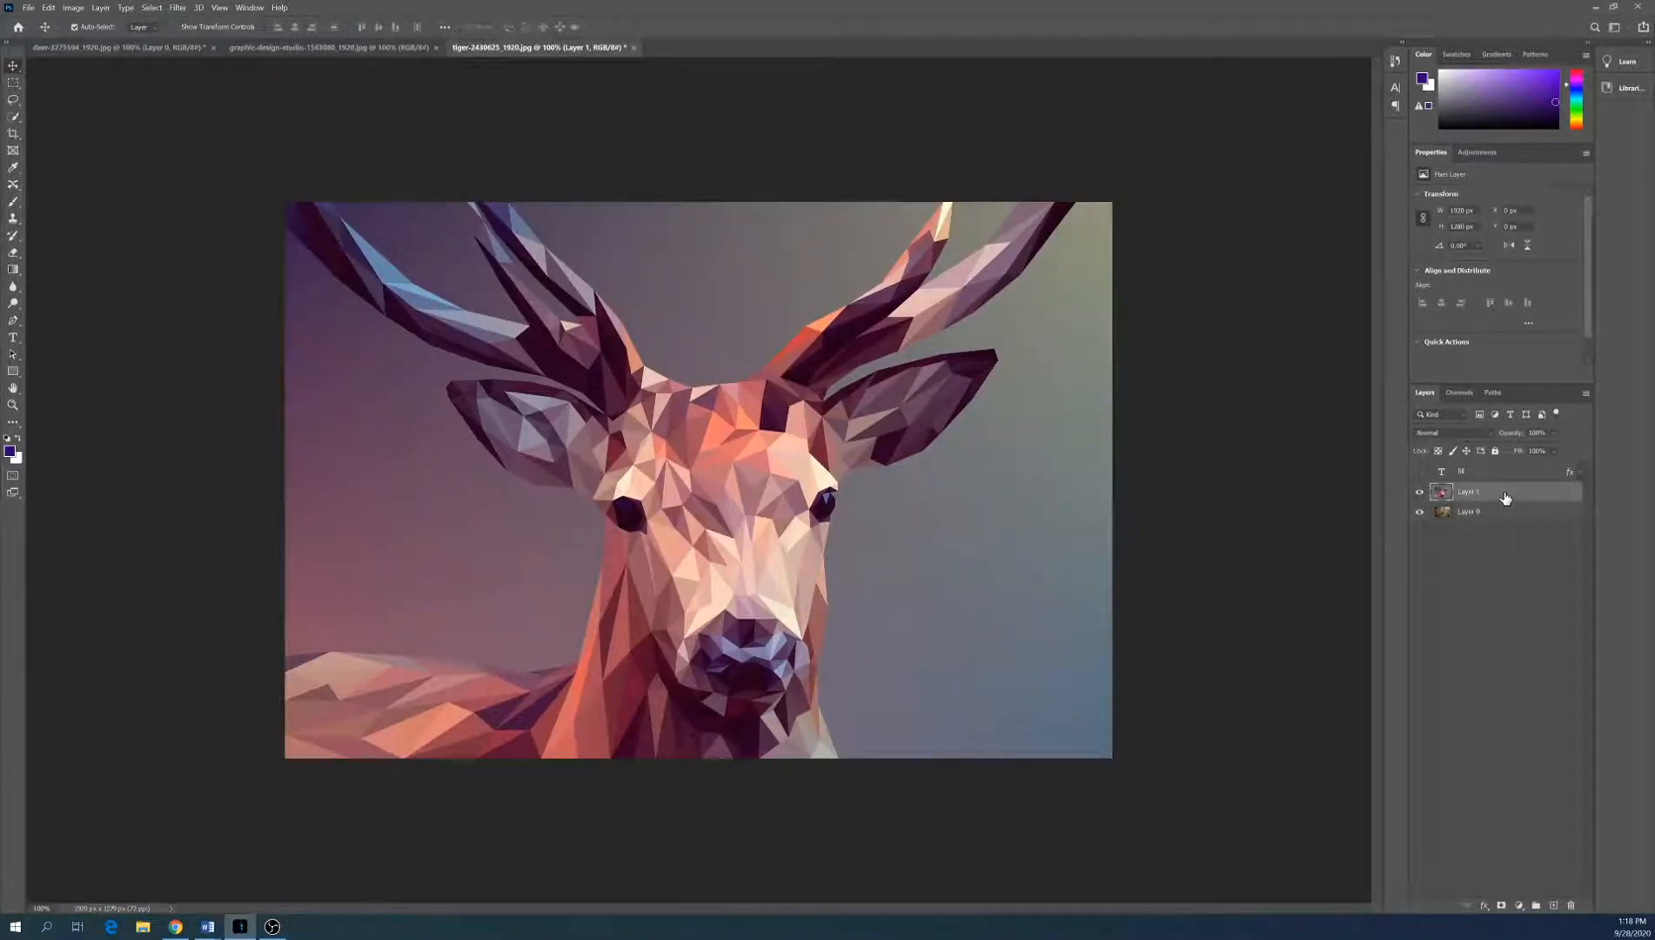
Preview the blend modes on Layer 1 one after another, from Multiply through Hard Mix.
left_click(1458, 435)
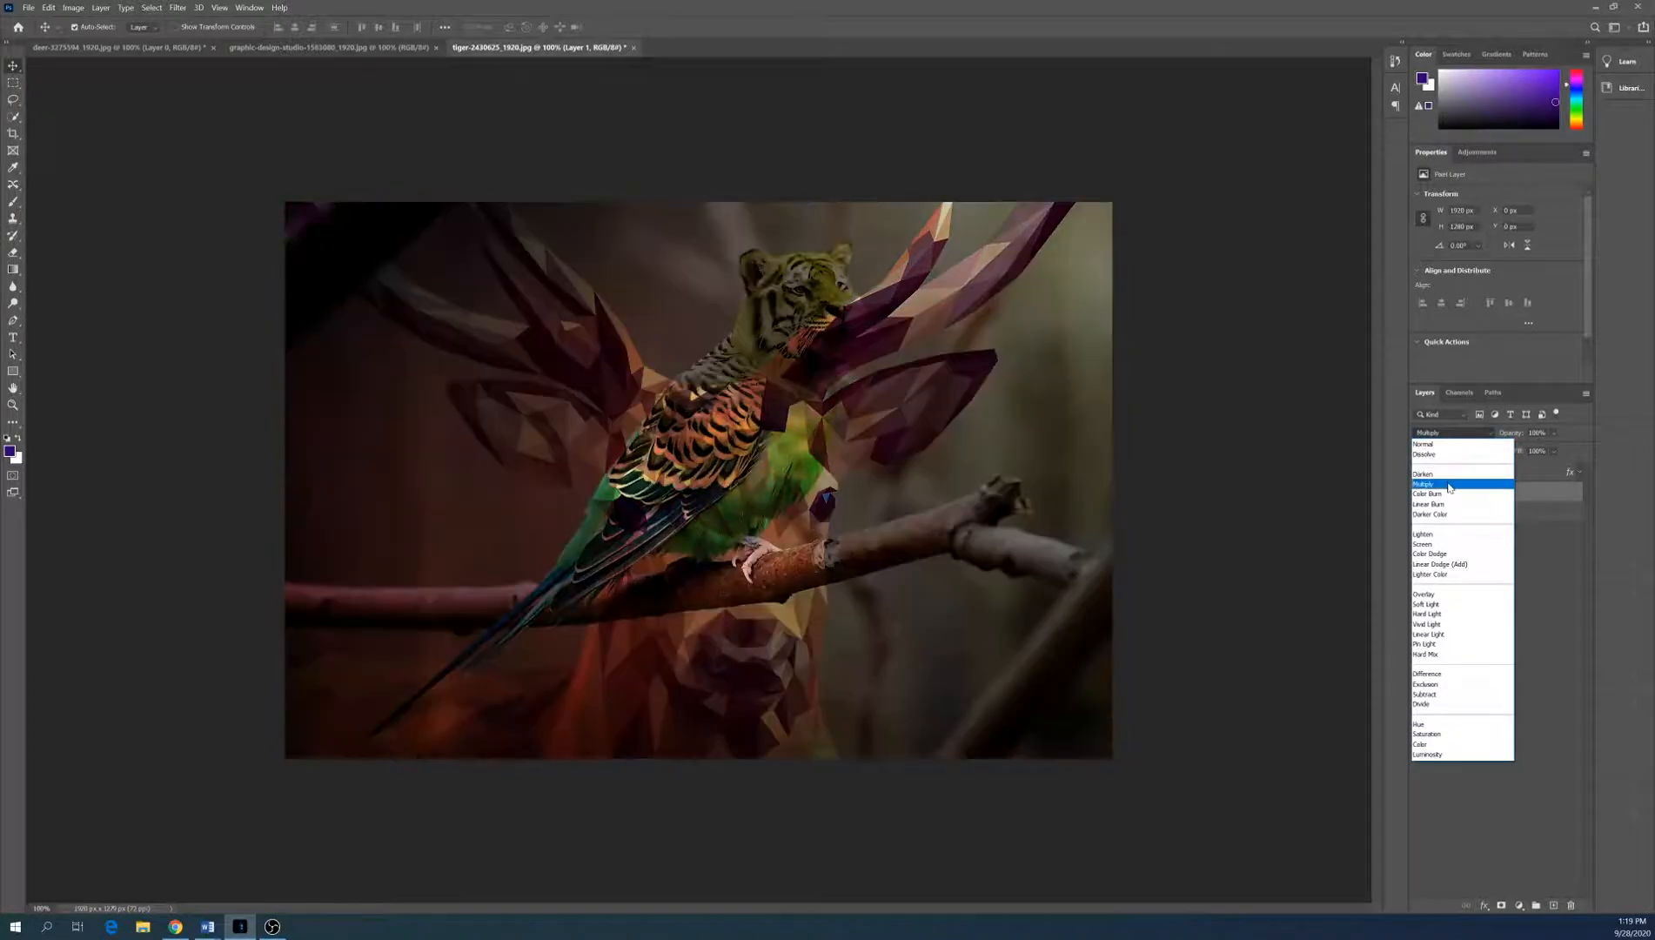
key("Down")
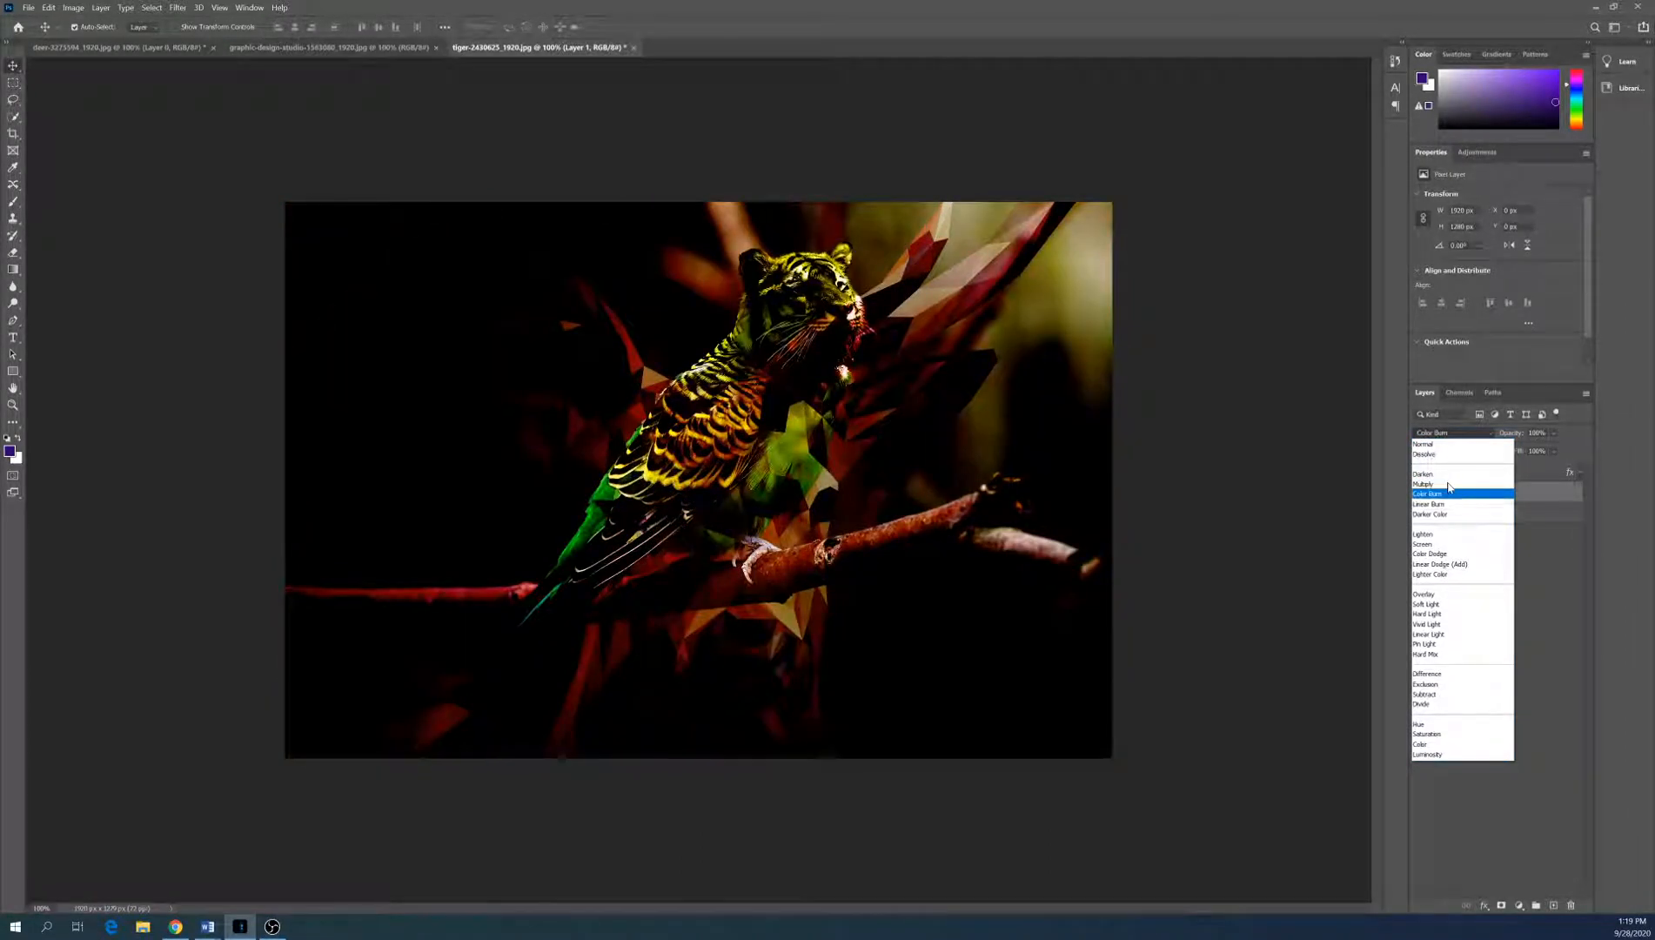
key("Down")
key("Down")
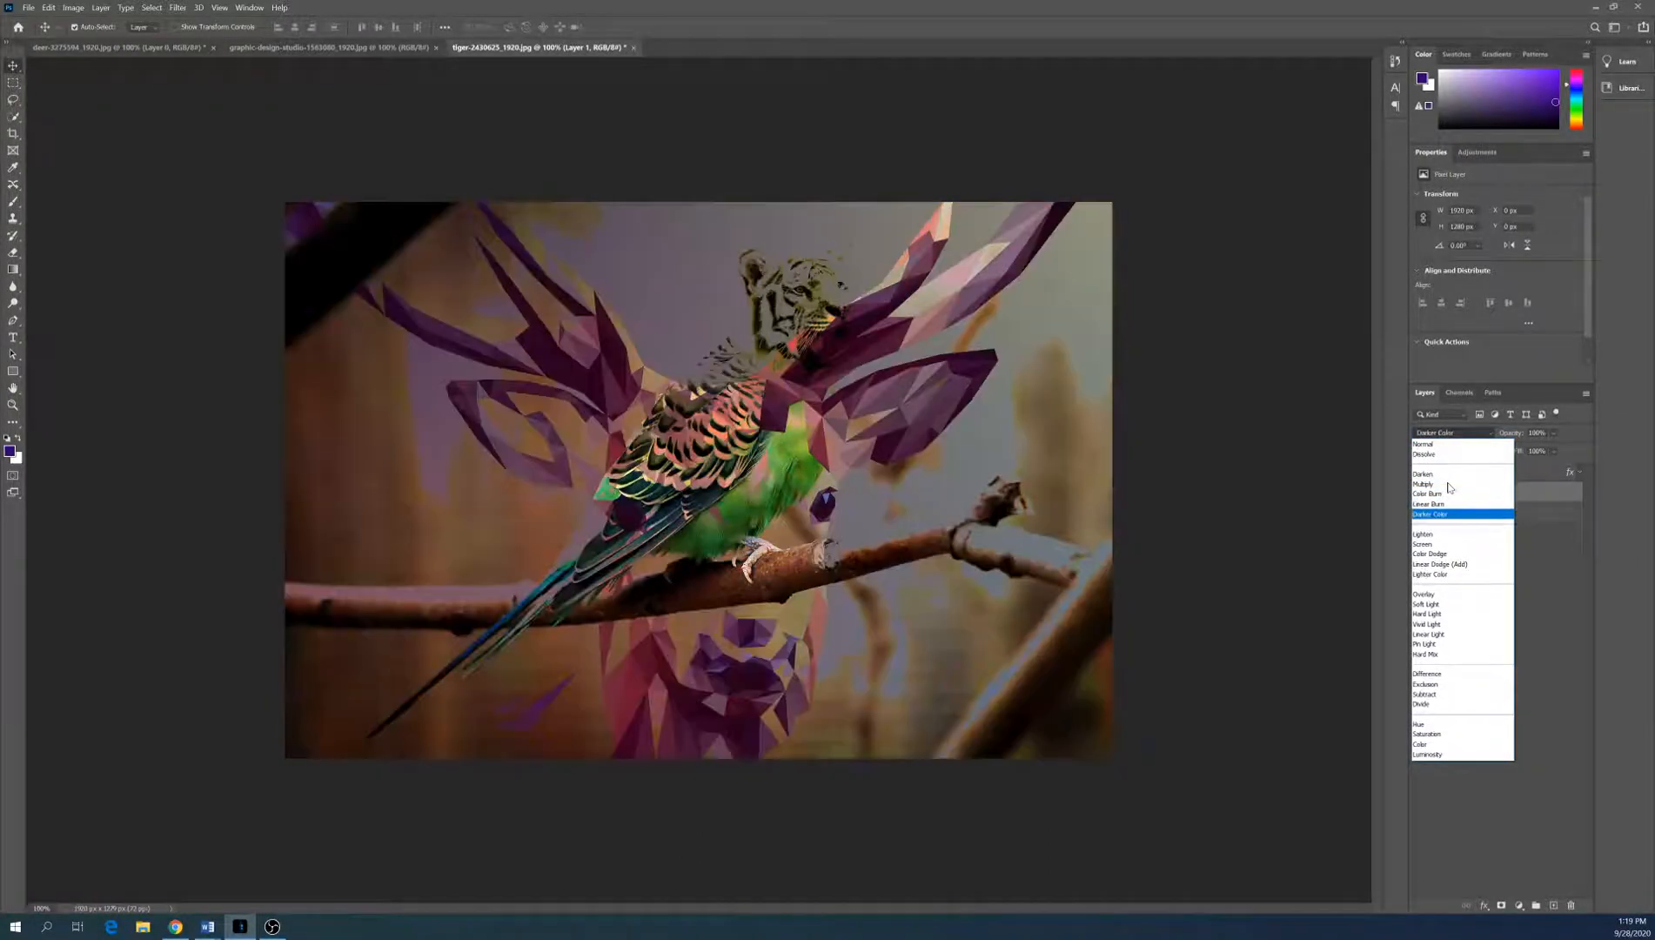
key("Down")
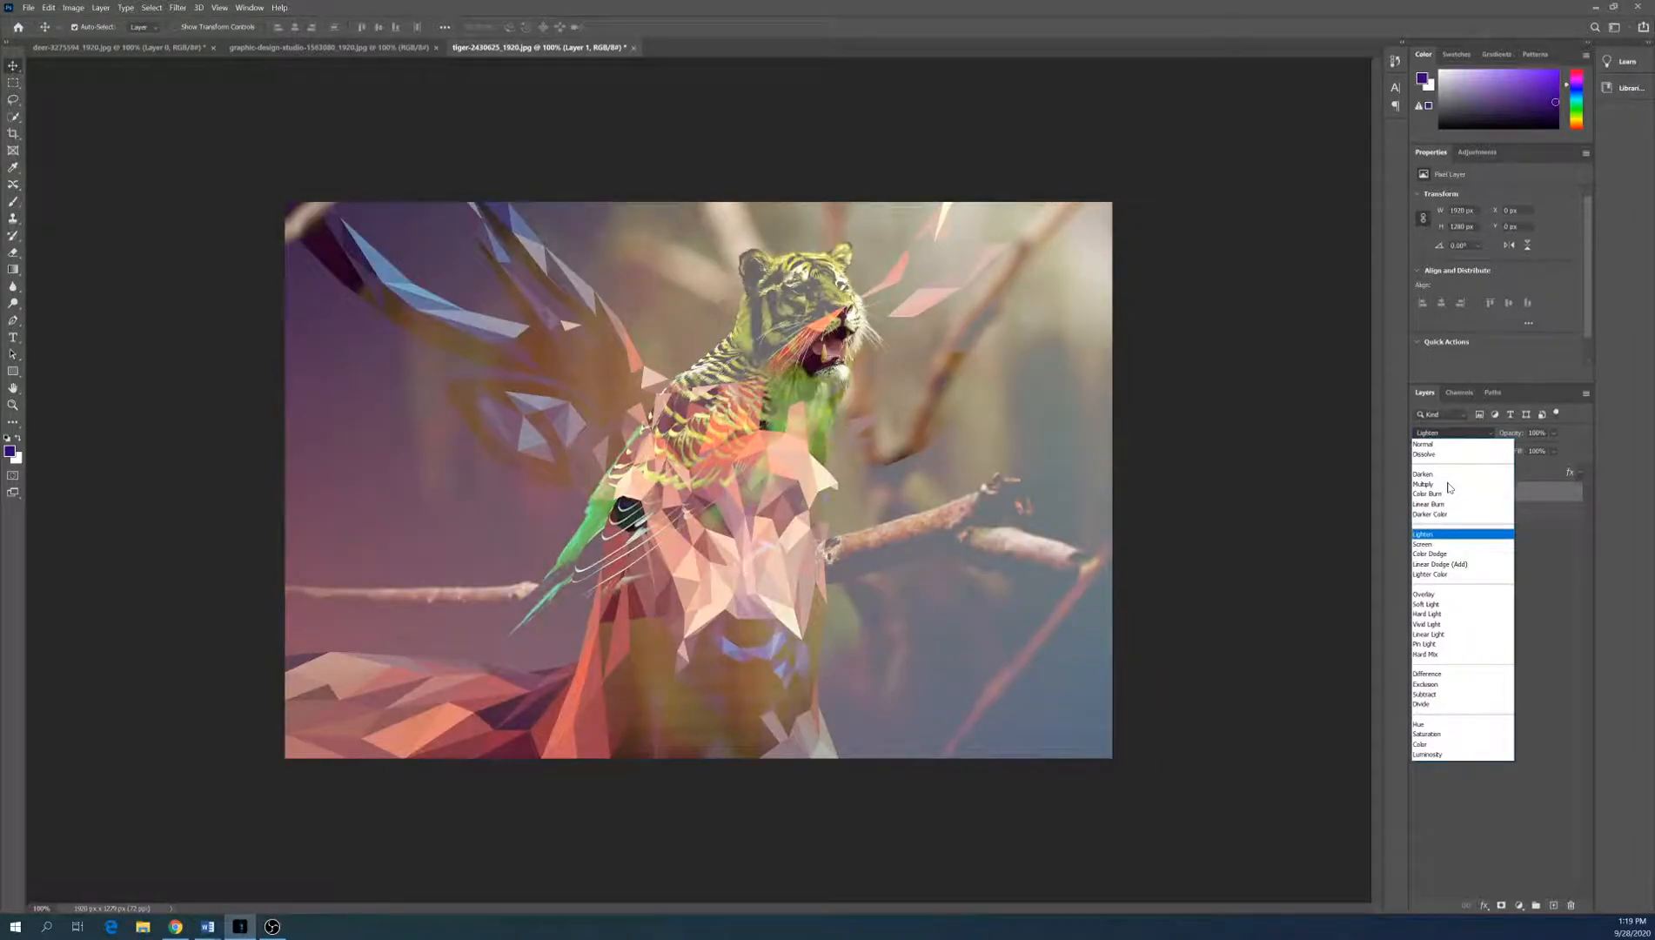
key("Down")
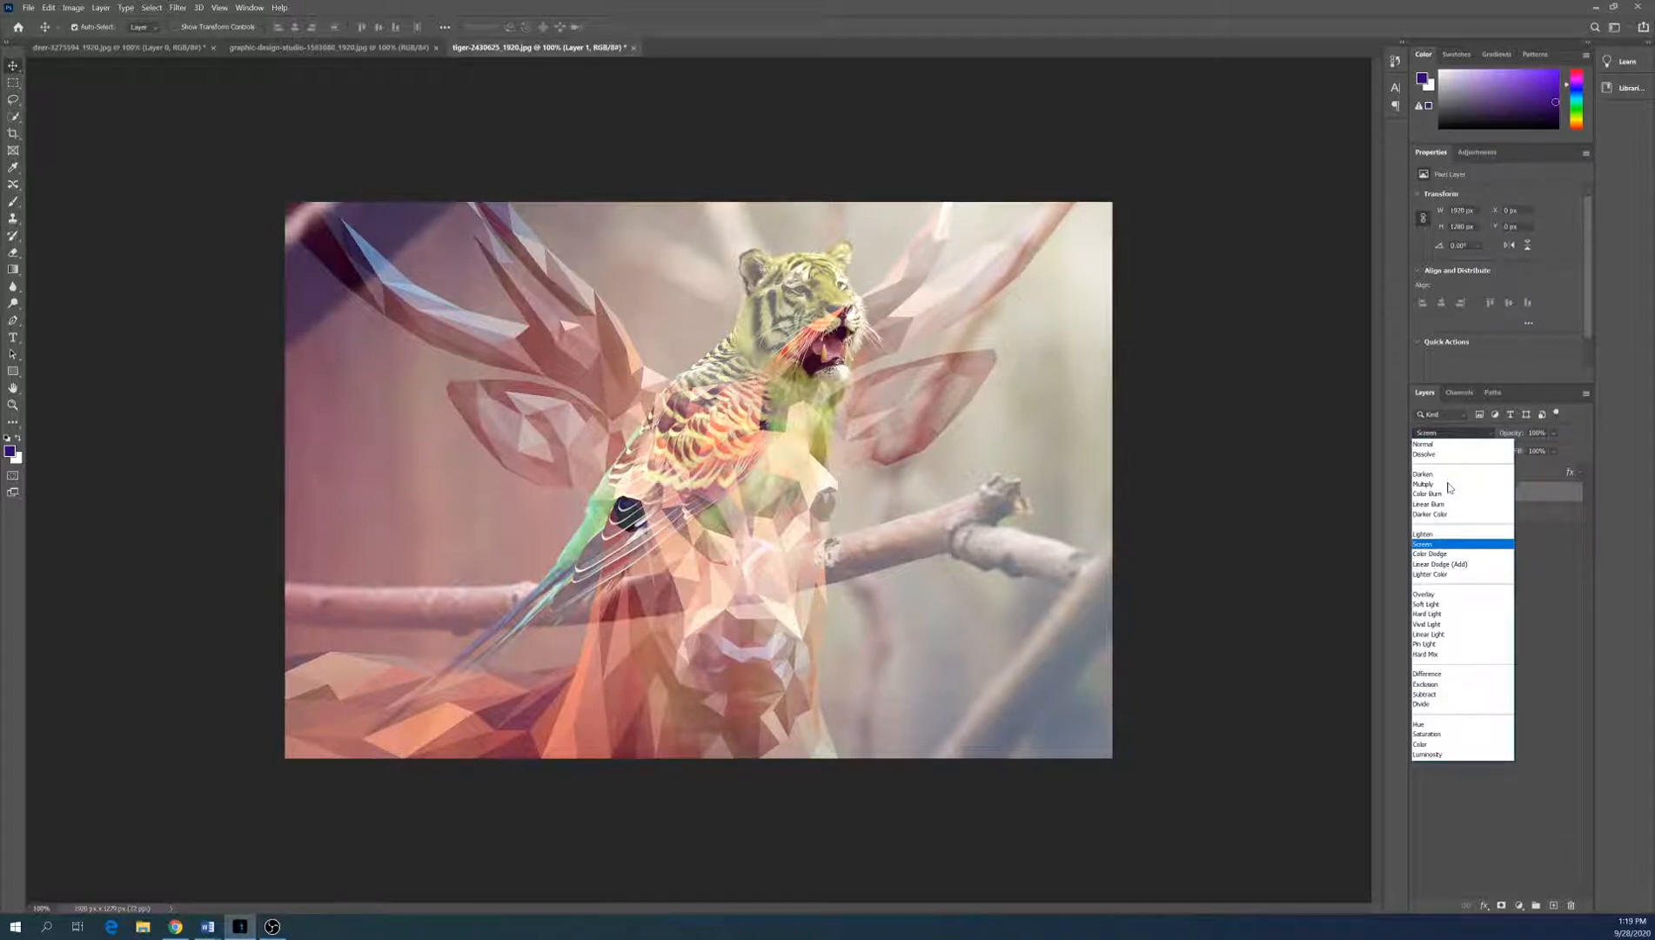
key("Down")
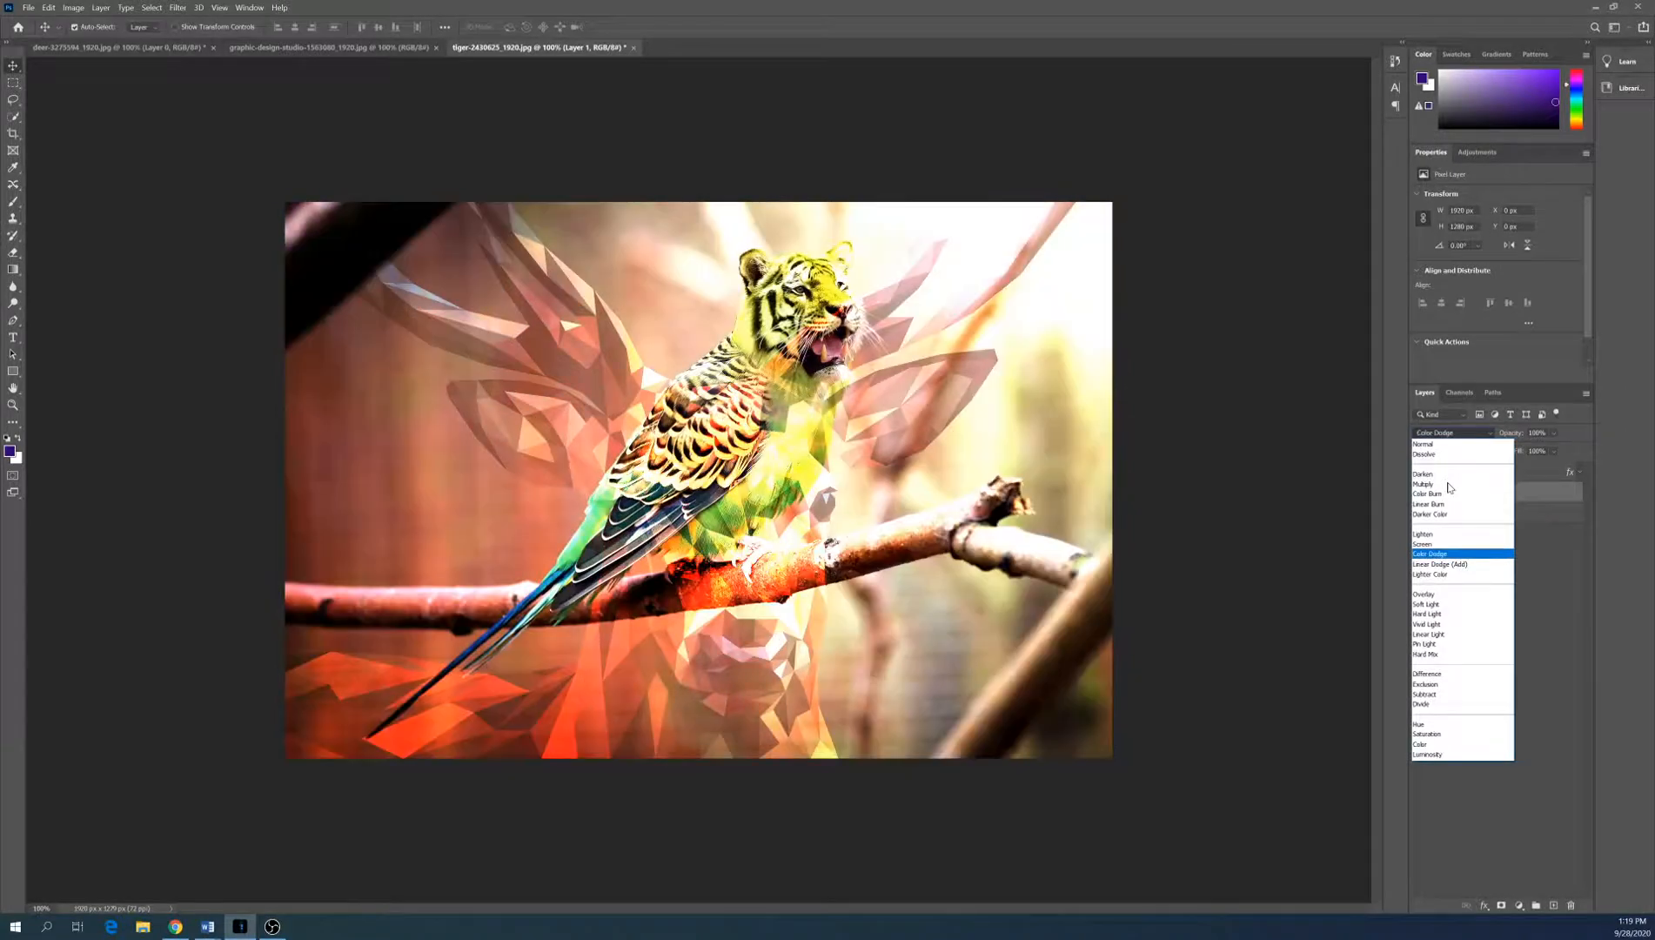
key("Down")
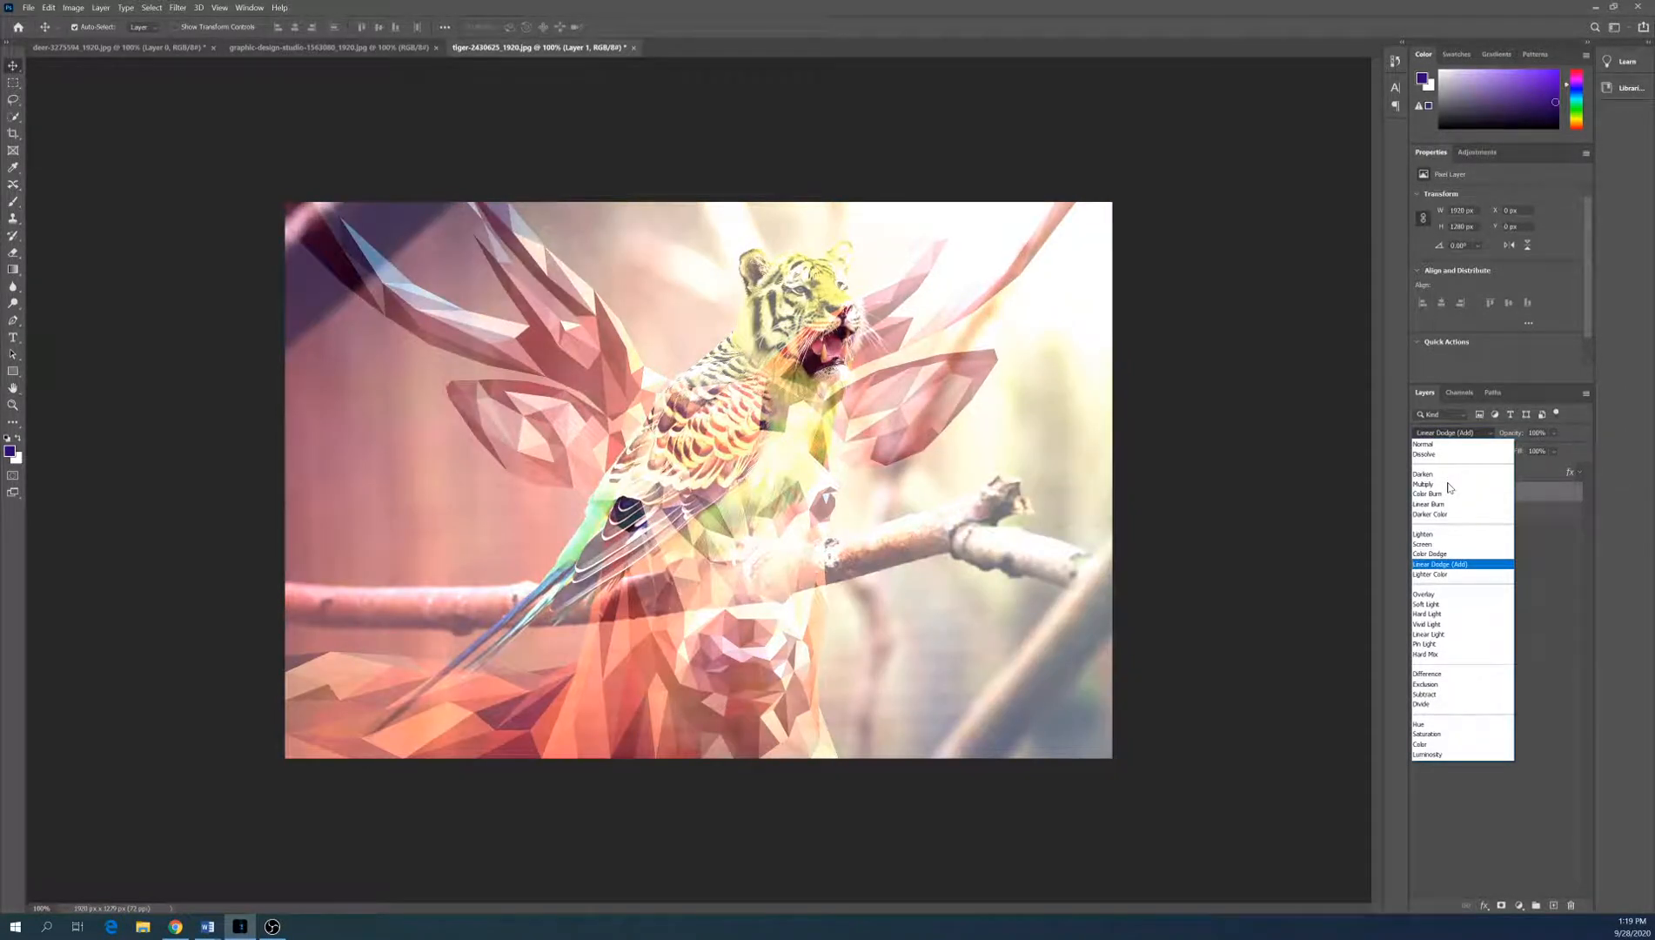
key("Down")
key("Down")
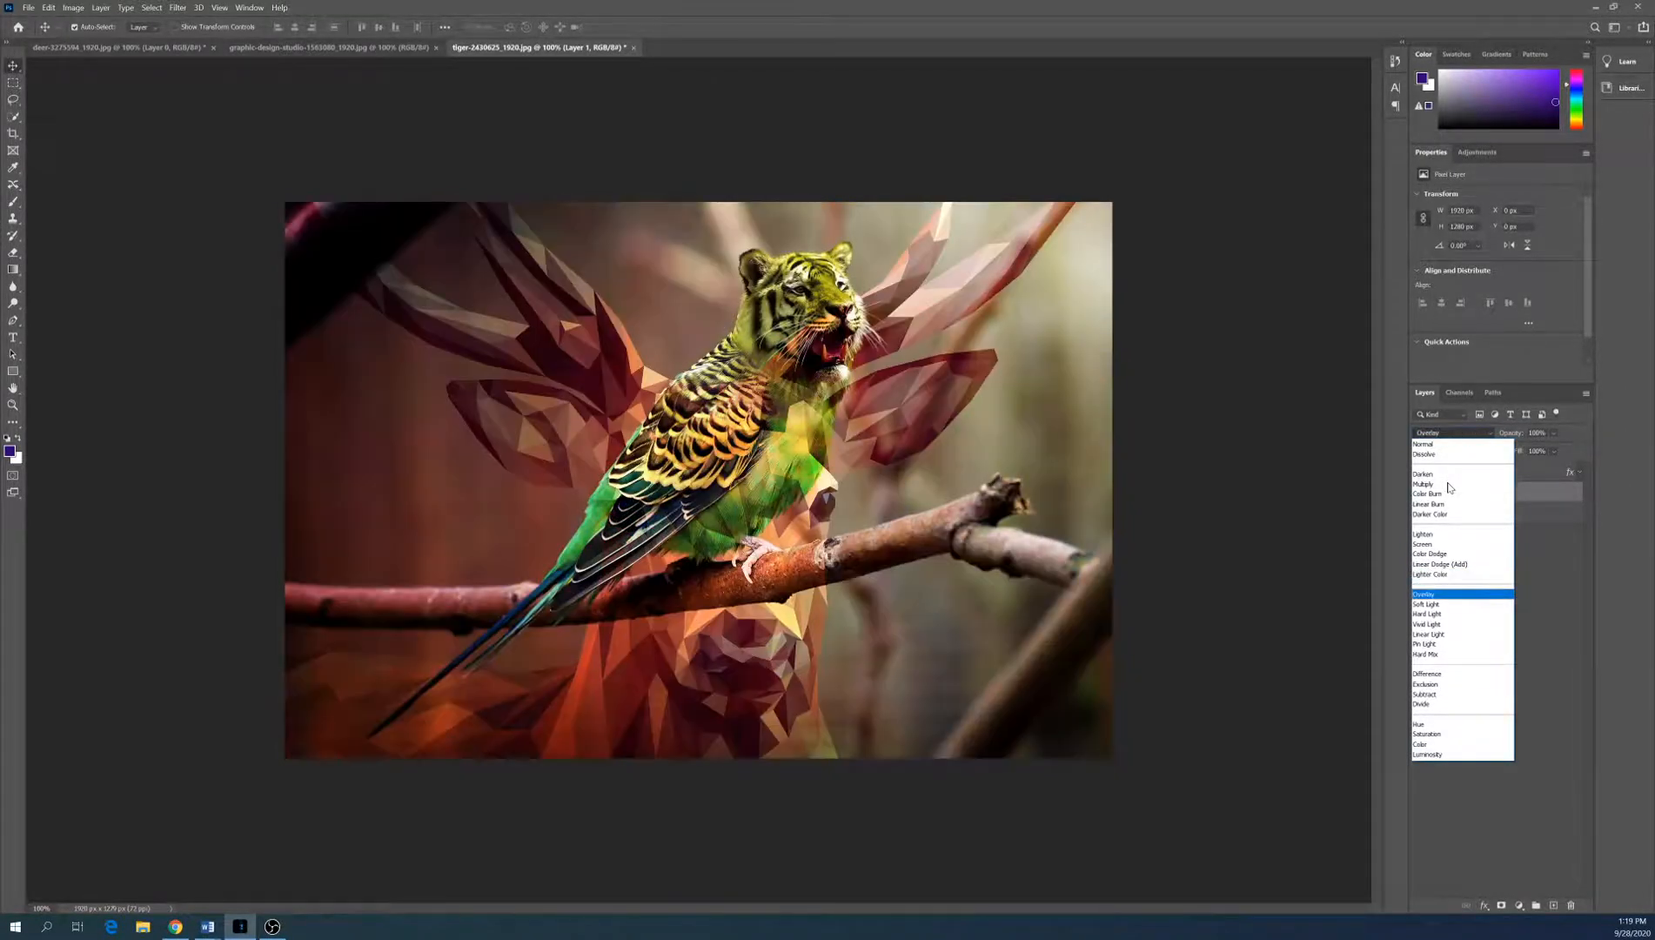
key("Down")
key("Down")
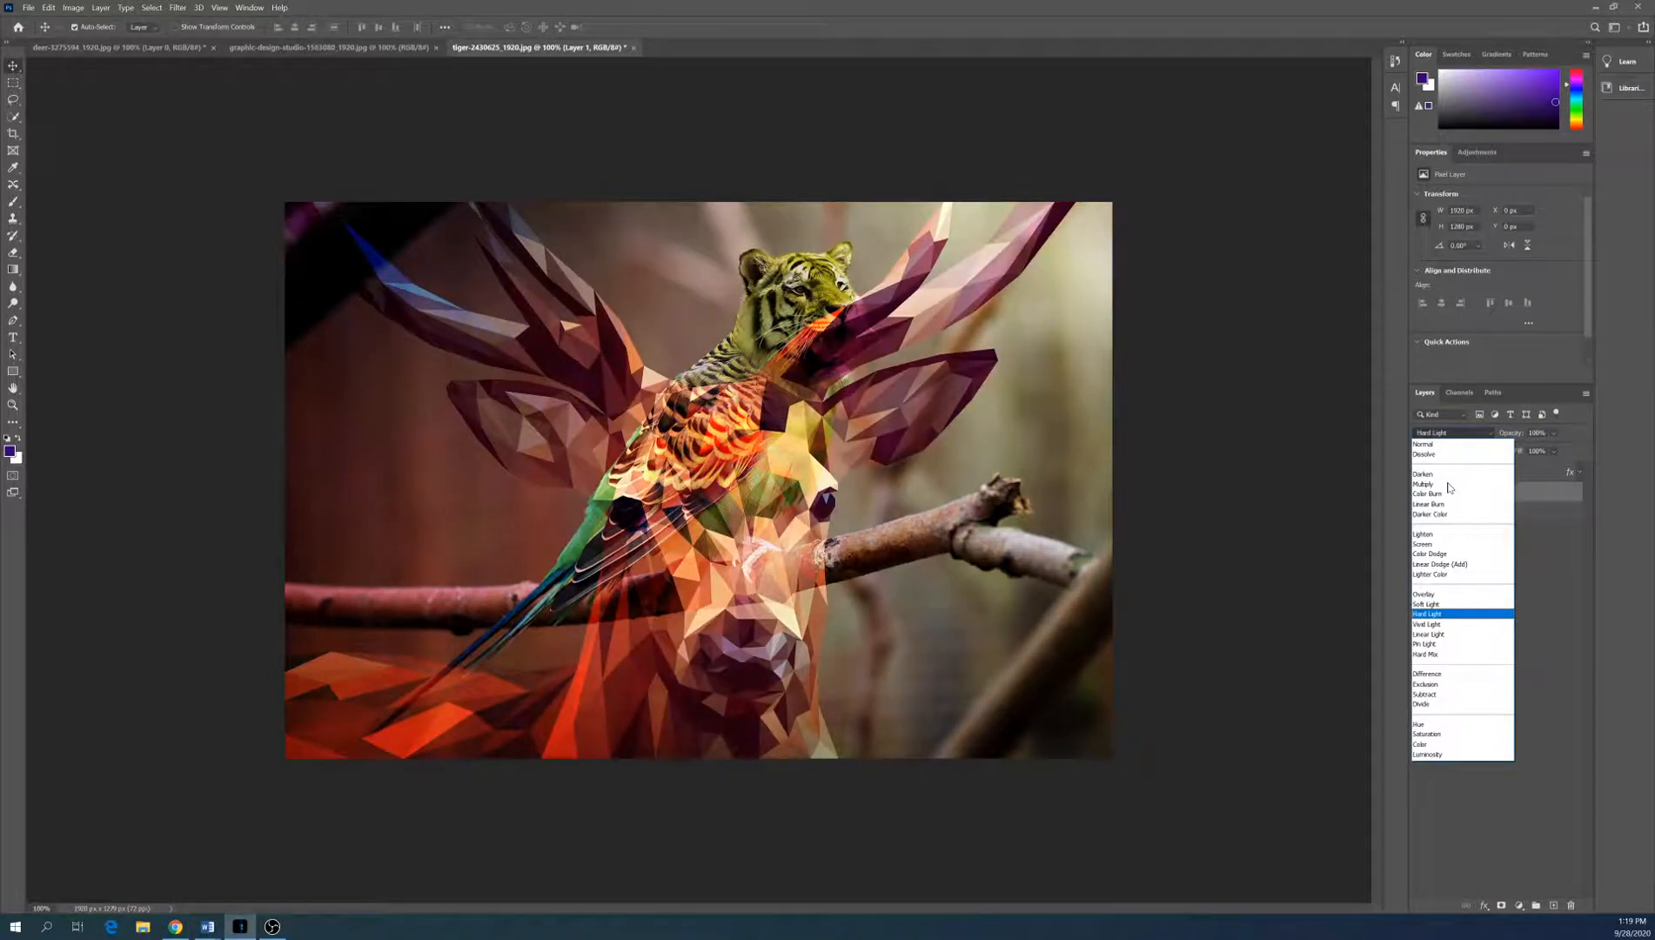
key("Down")
key("Down")
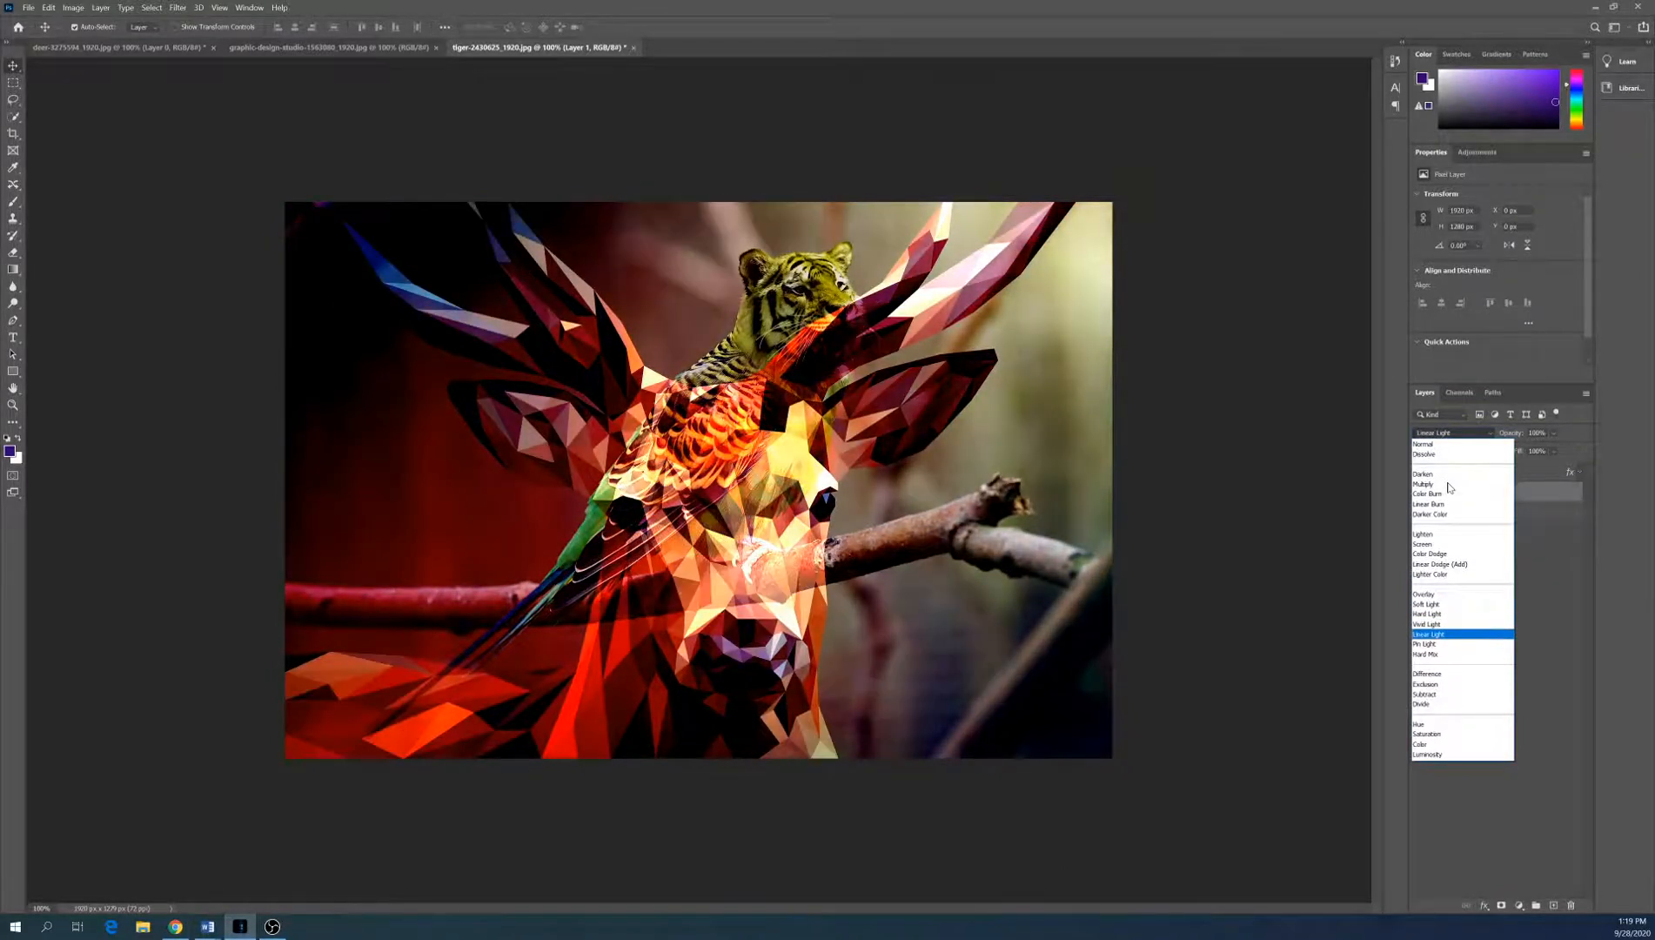
key("Down")
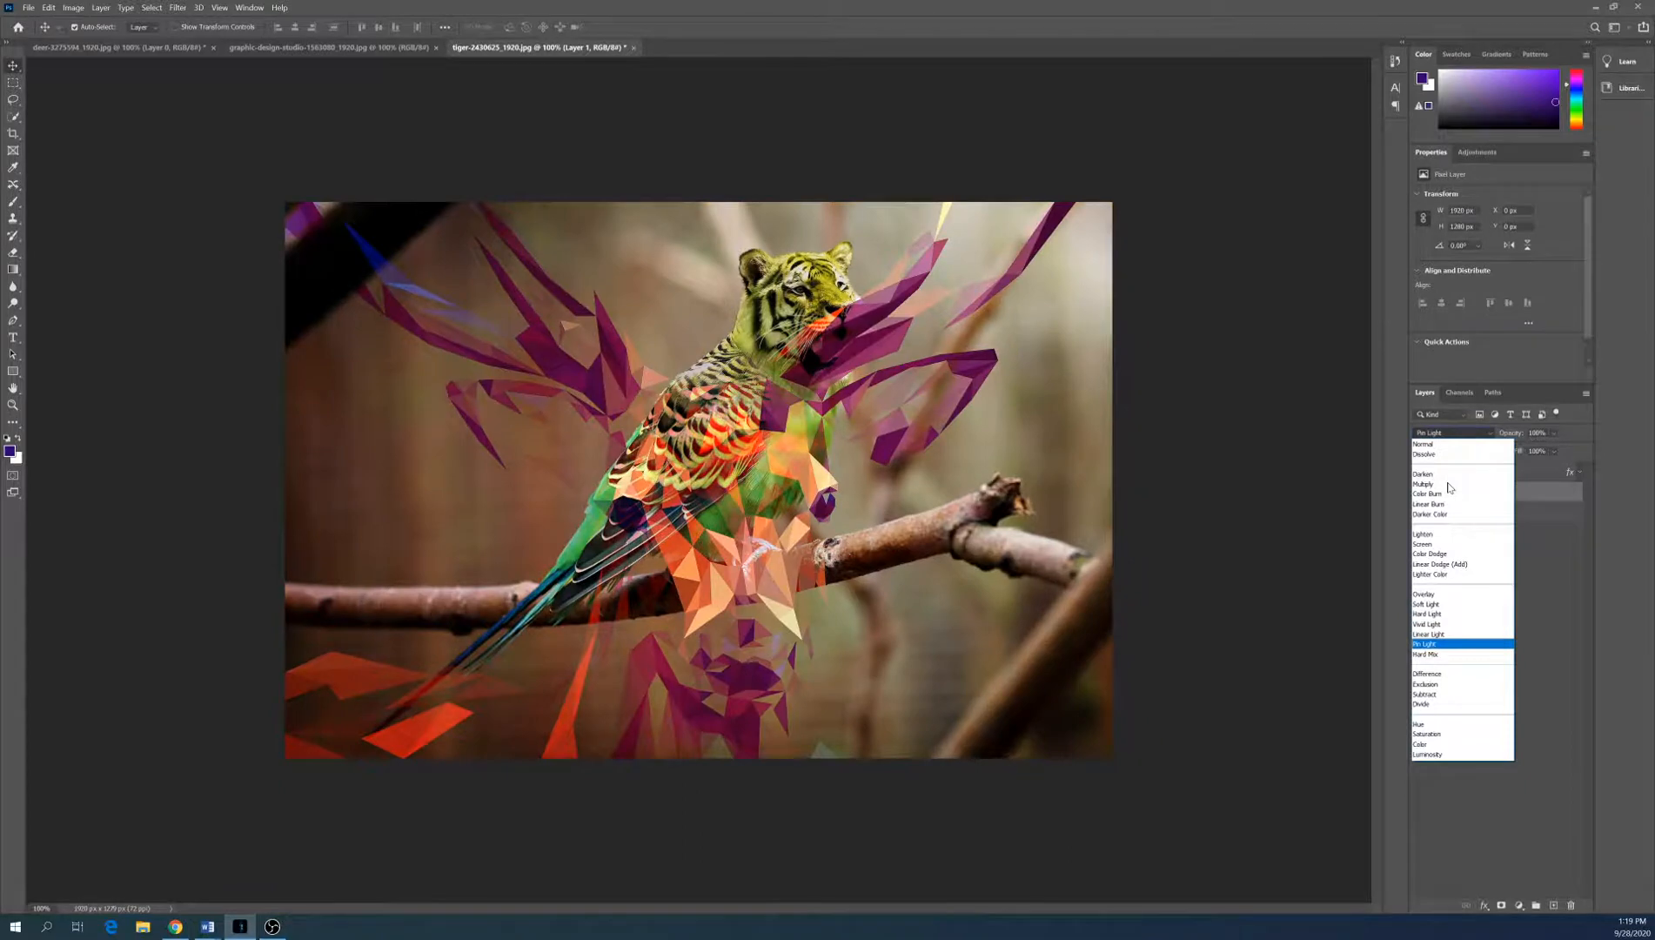
key("Down")
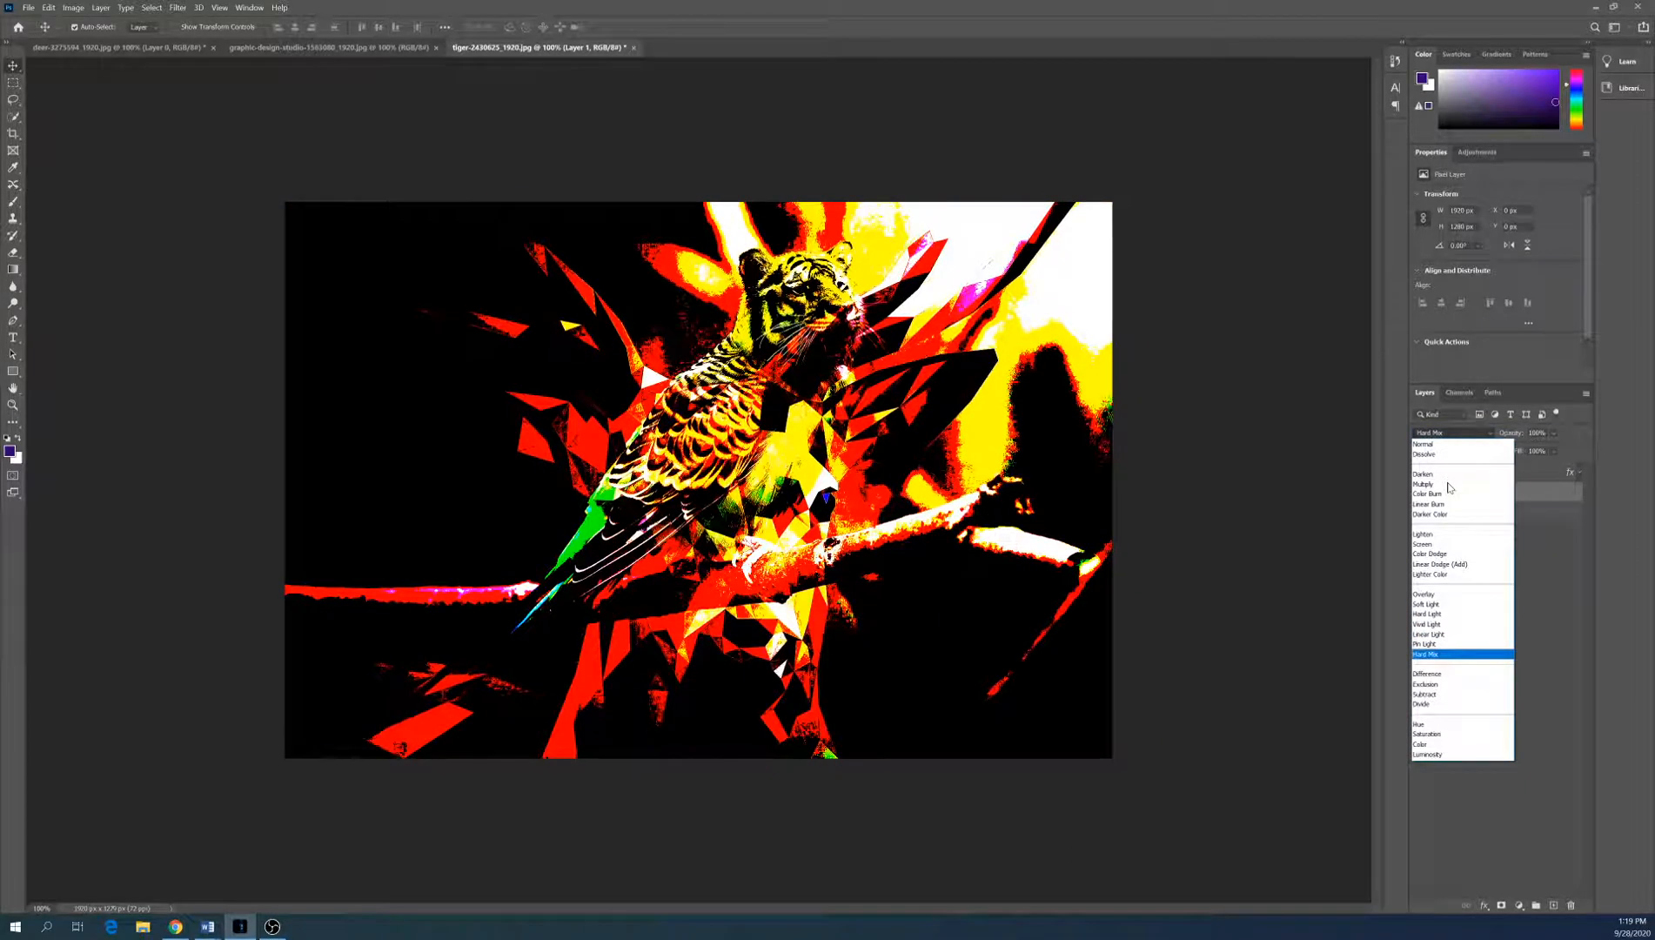
Preview Layer 1's blend modes in reverse from Hard Mix up to Color Dodge and restore the mode to Normal.
key("Up")
key("Down")
key("Up")
key("Up")
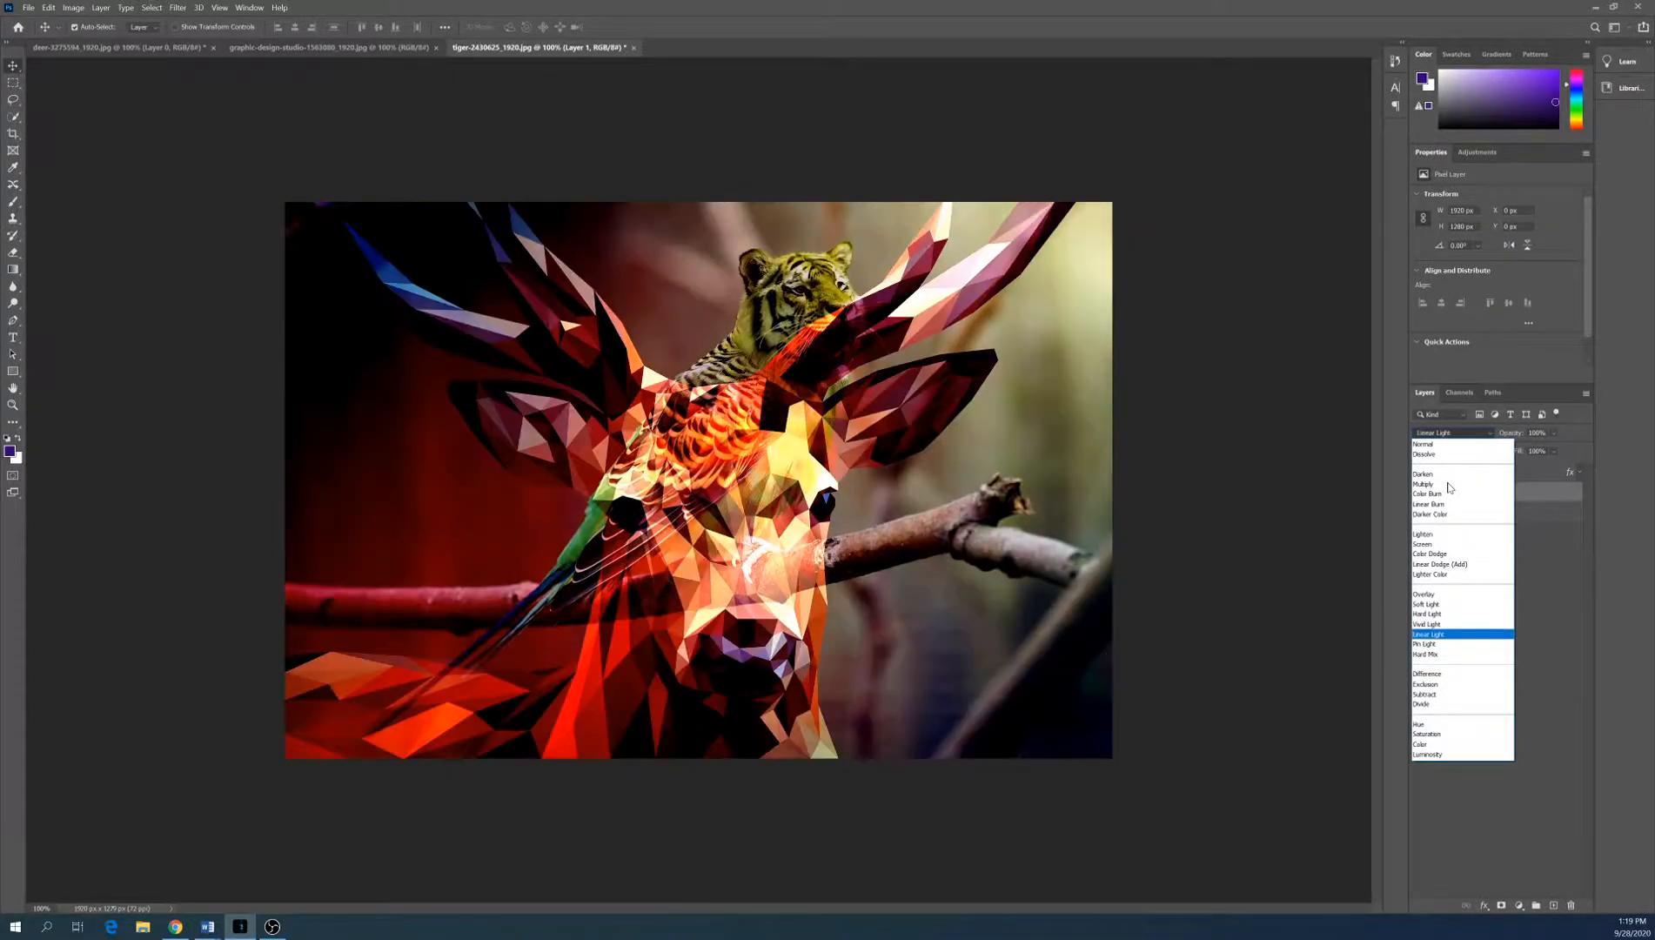
key("Up")
key("Up")
key("Up")
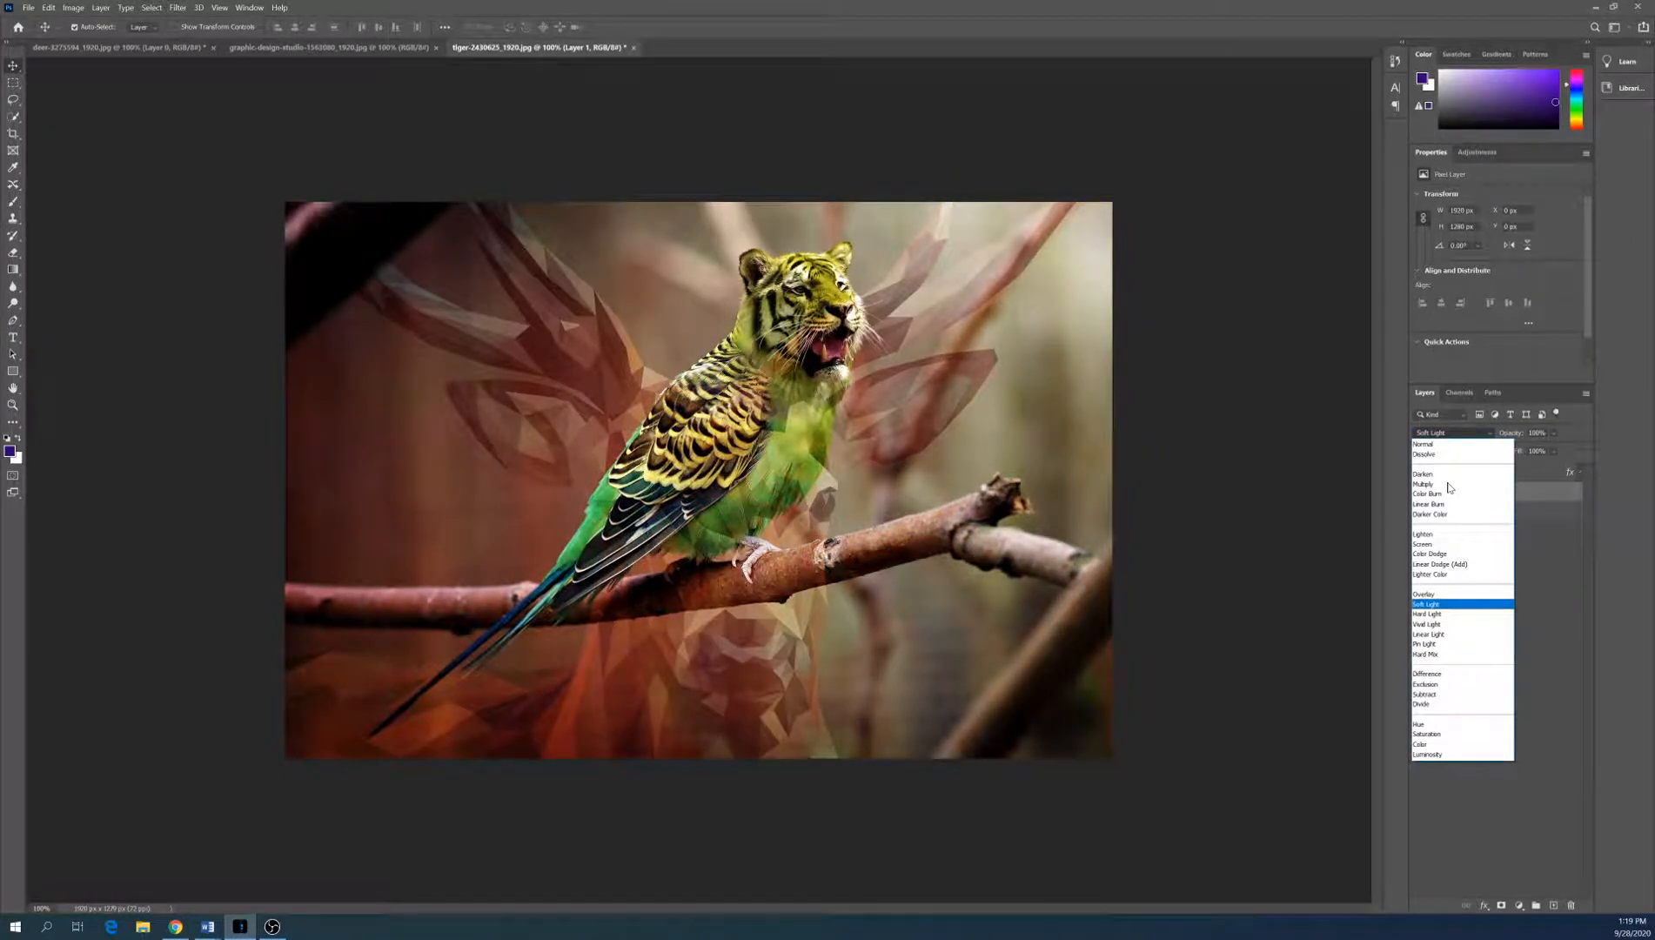
key("Up")
key("Up")
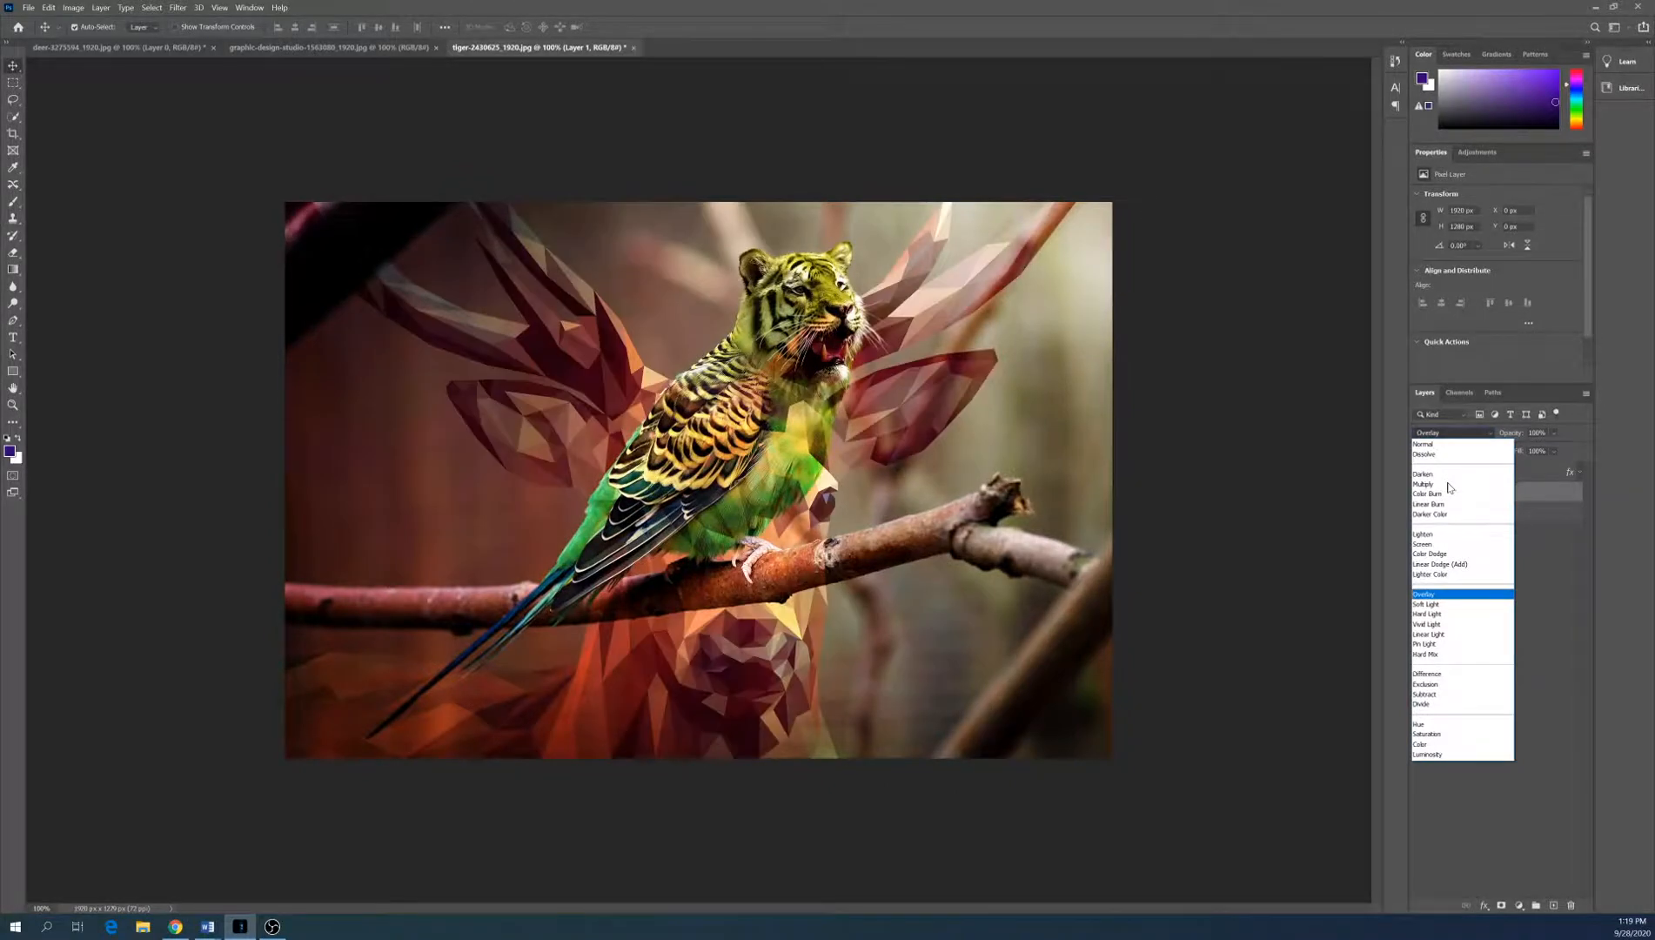
key("Up")
key("Up")
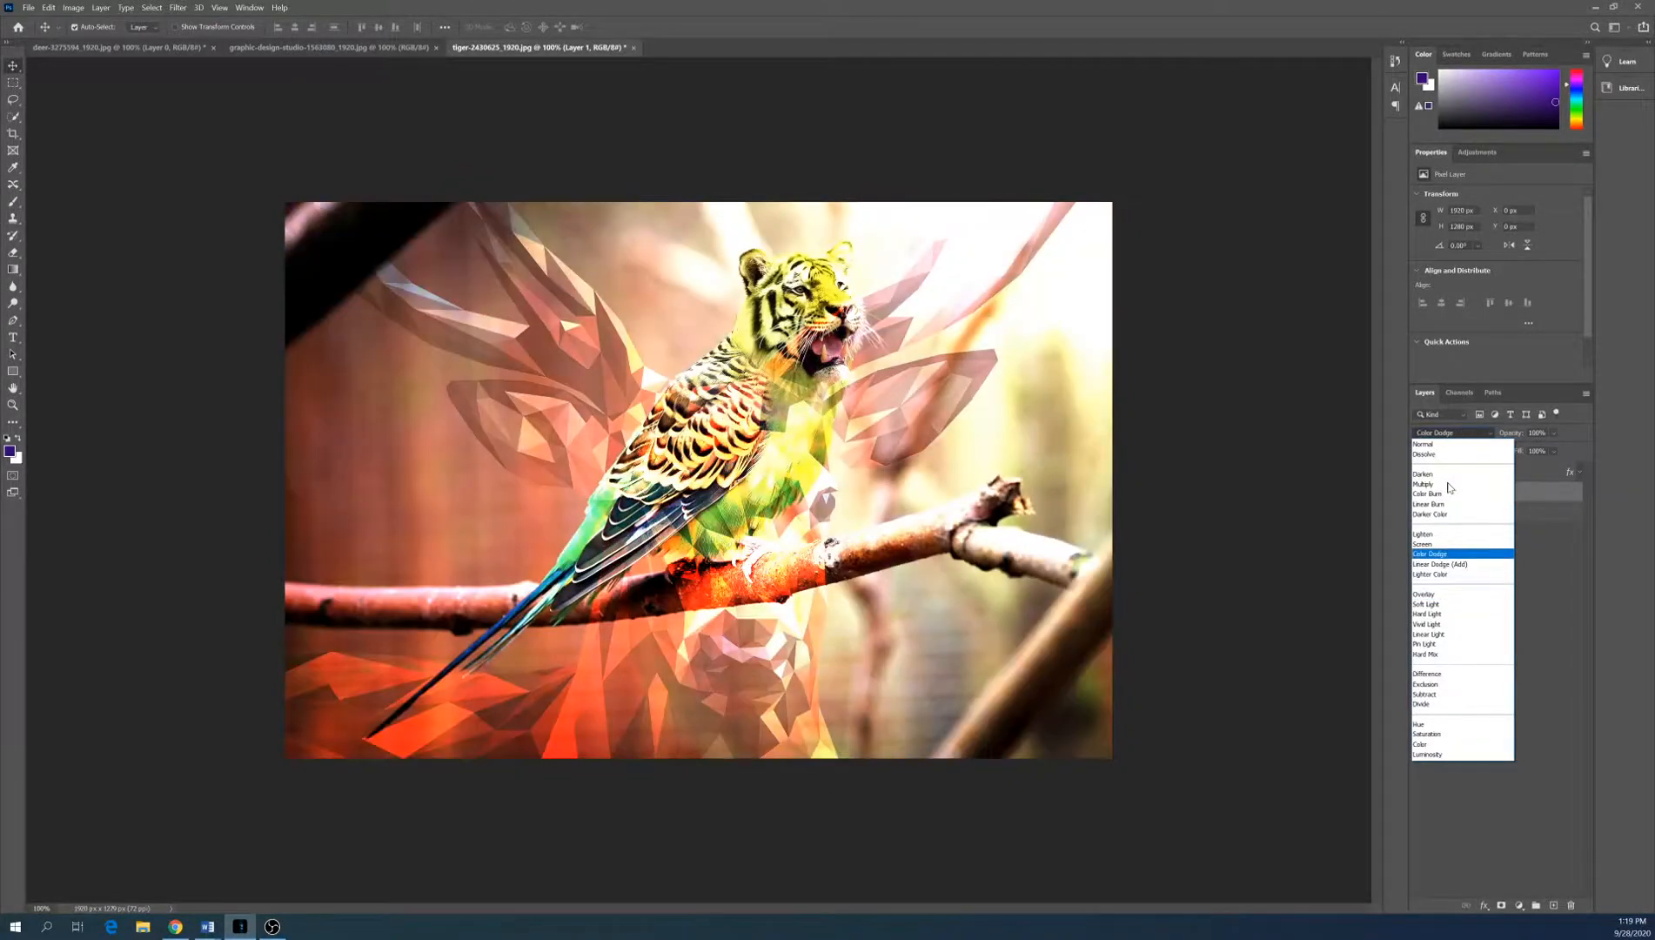
left_click(1453, 446)
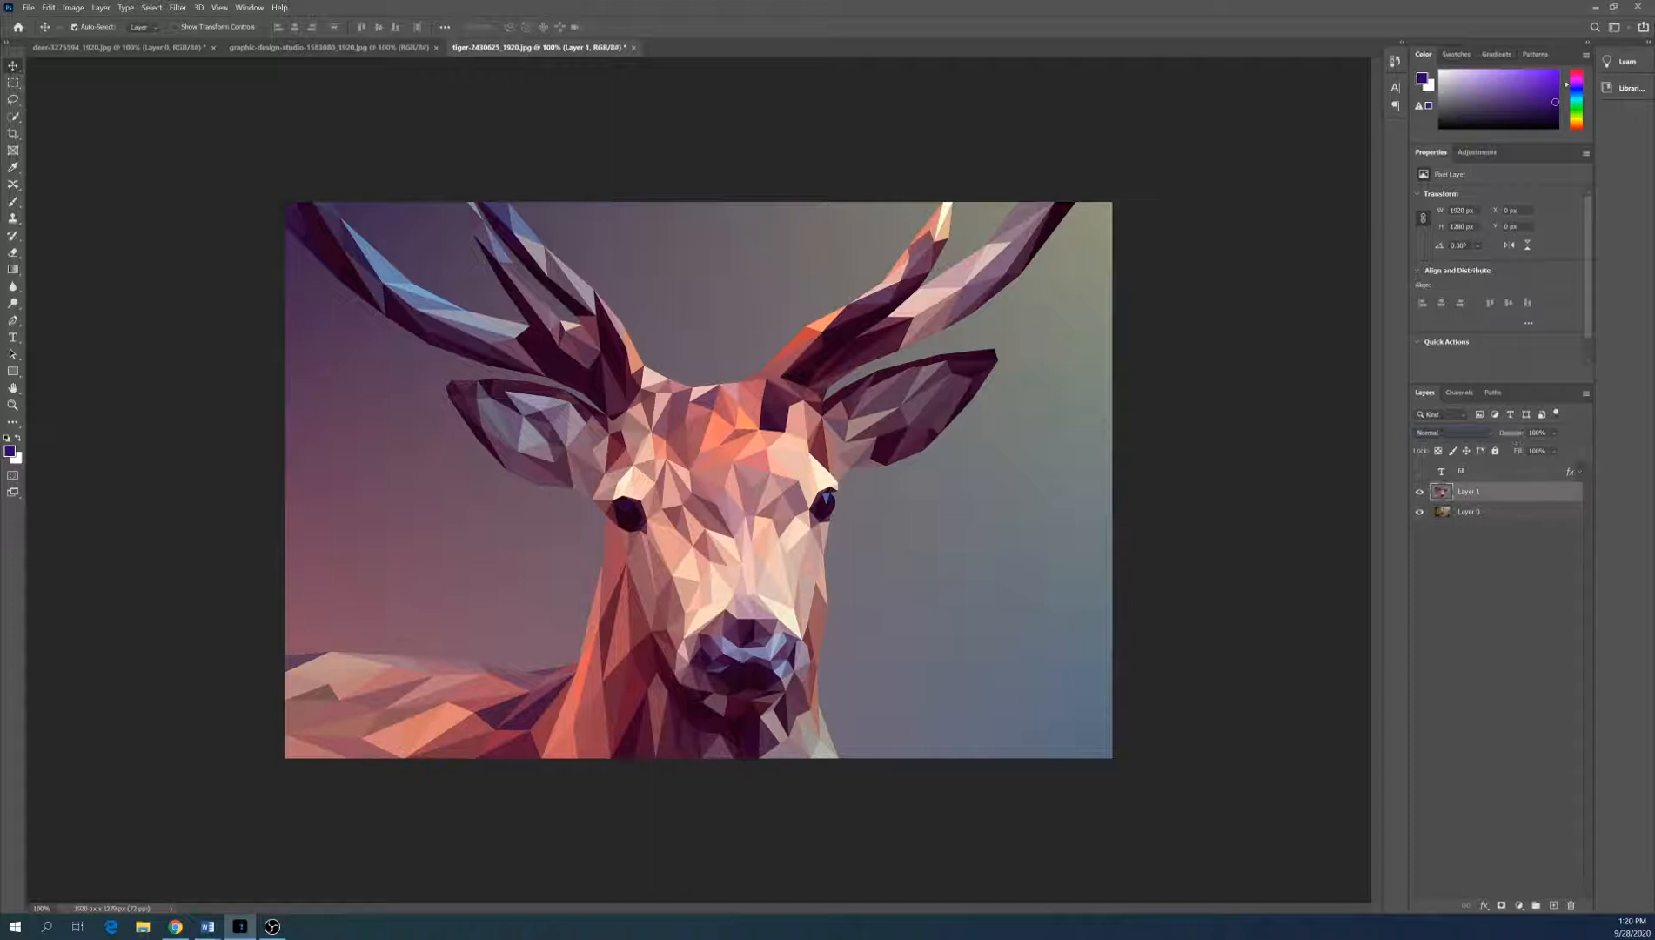
Lower the opacity of Layer 1 to 0%.
left_click(1536, 432)
left_click(1555, 434)
left_click(1513, 438)
left_click_drag(1514, 438, 1571, 435)
left_click_drag(1571, 435, 1483, 440)
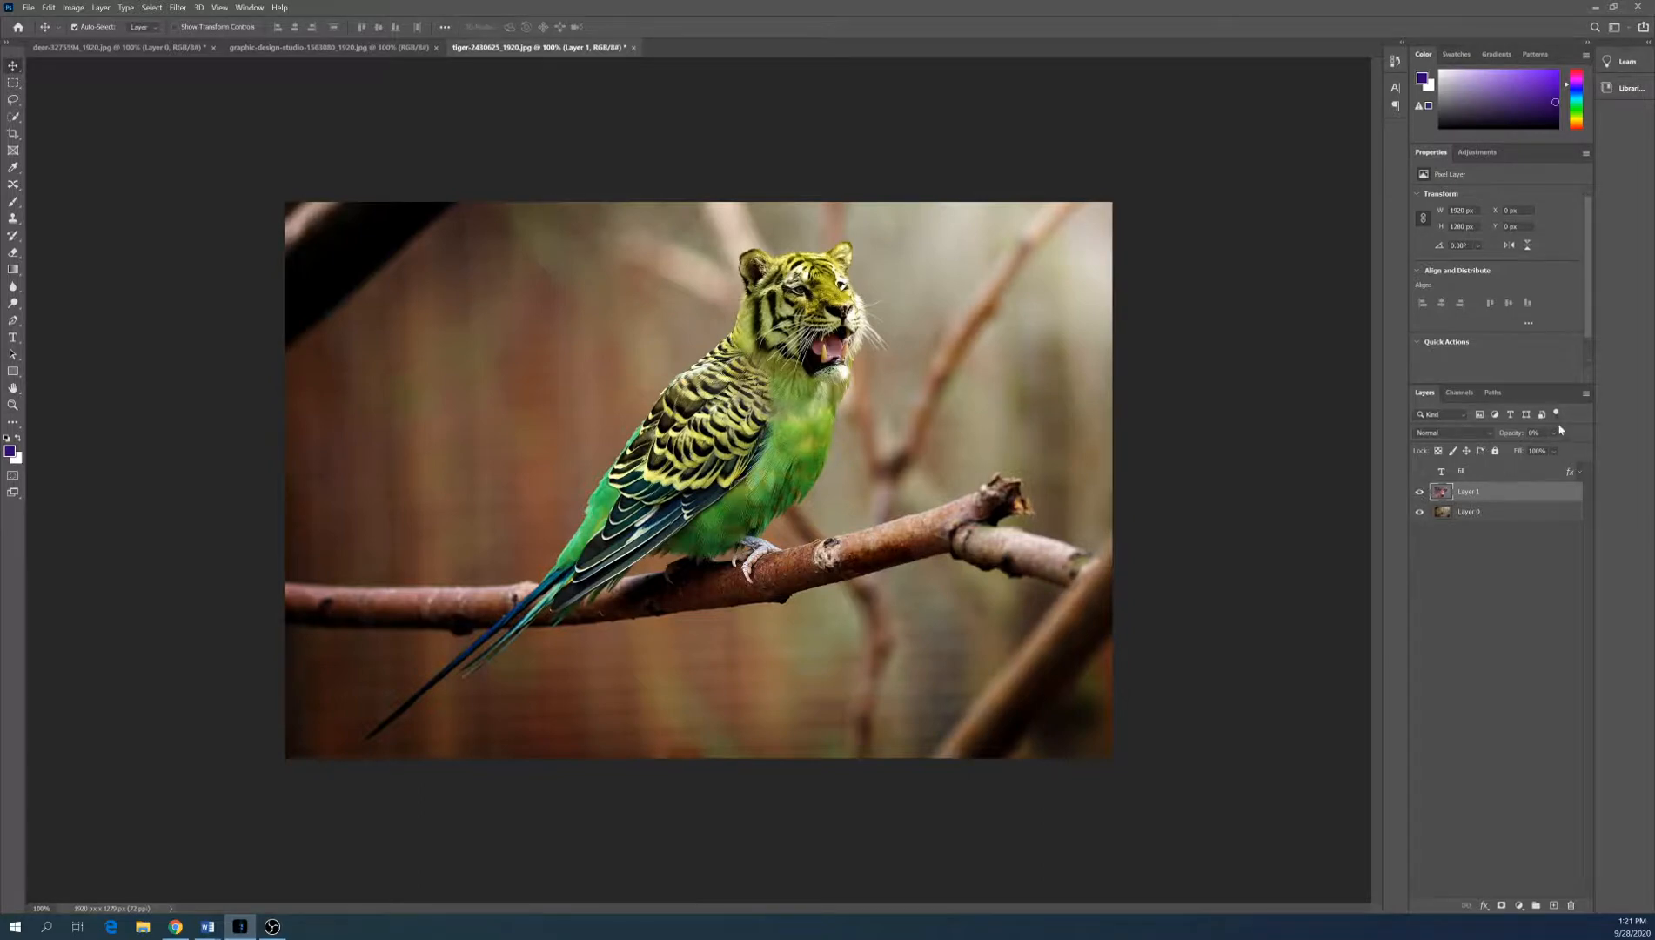
Show the FILL text layer and move the text slightly up to about X 635 px, Y 421 px.
left_click(1419, 474)
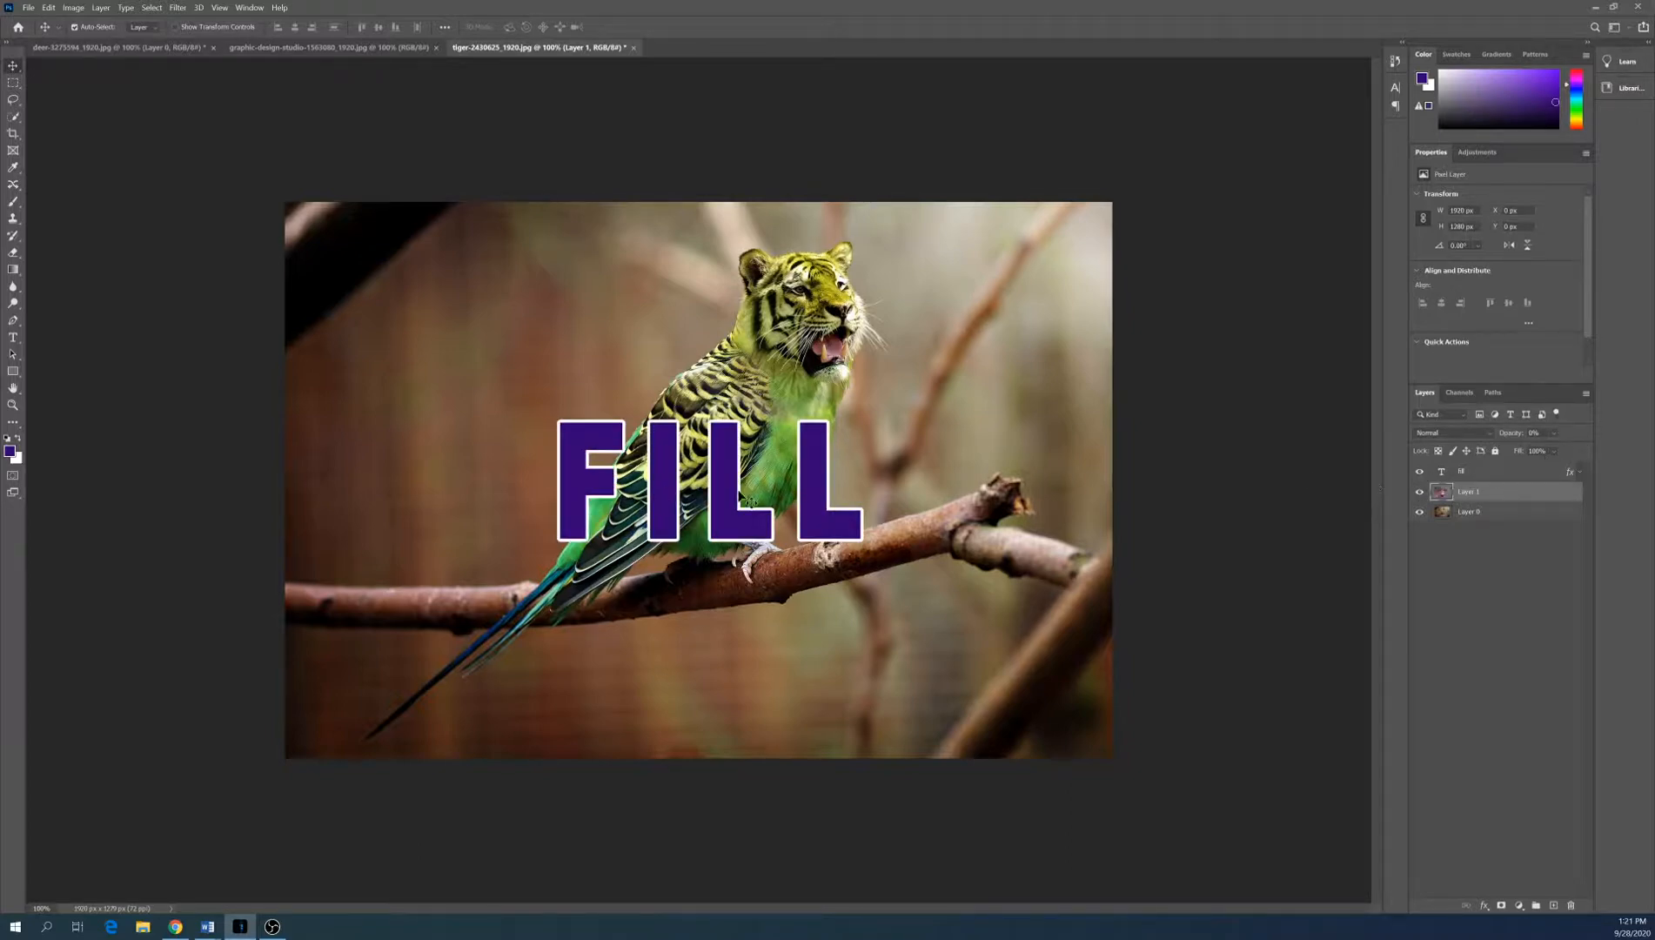
left_click_drag(720, 522, 729, 513)
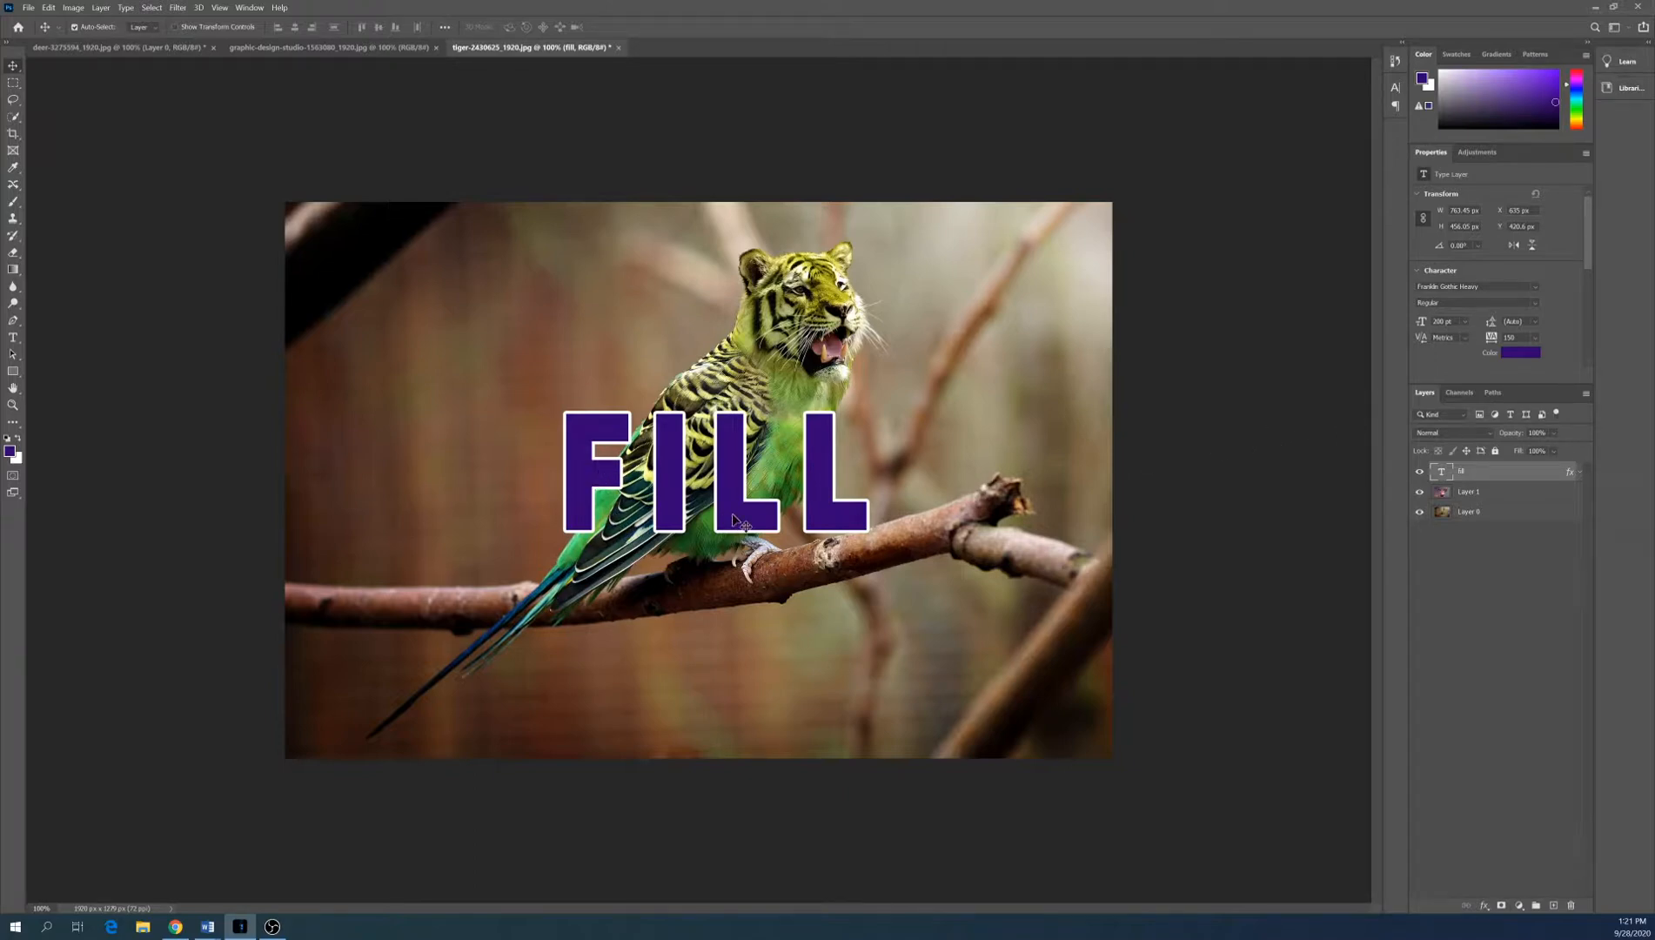
Reduce the text layer's Fill to 37% and move the text up over the bird to about X 651 px, Y 288 px.
left_click(1555, 452)
left_click_drag(1576, 469, 1539, 472)
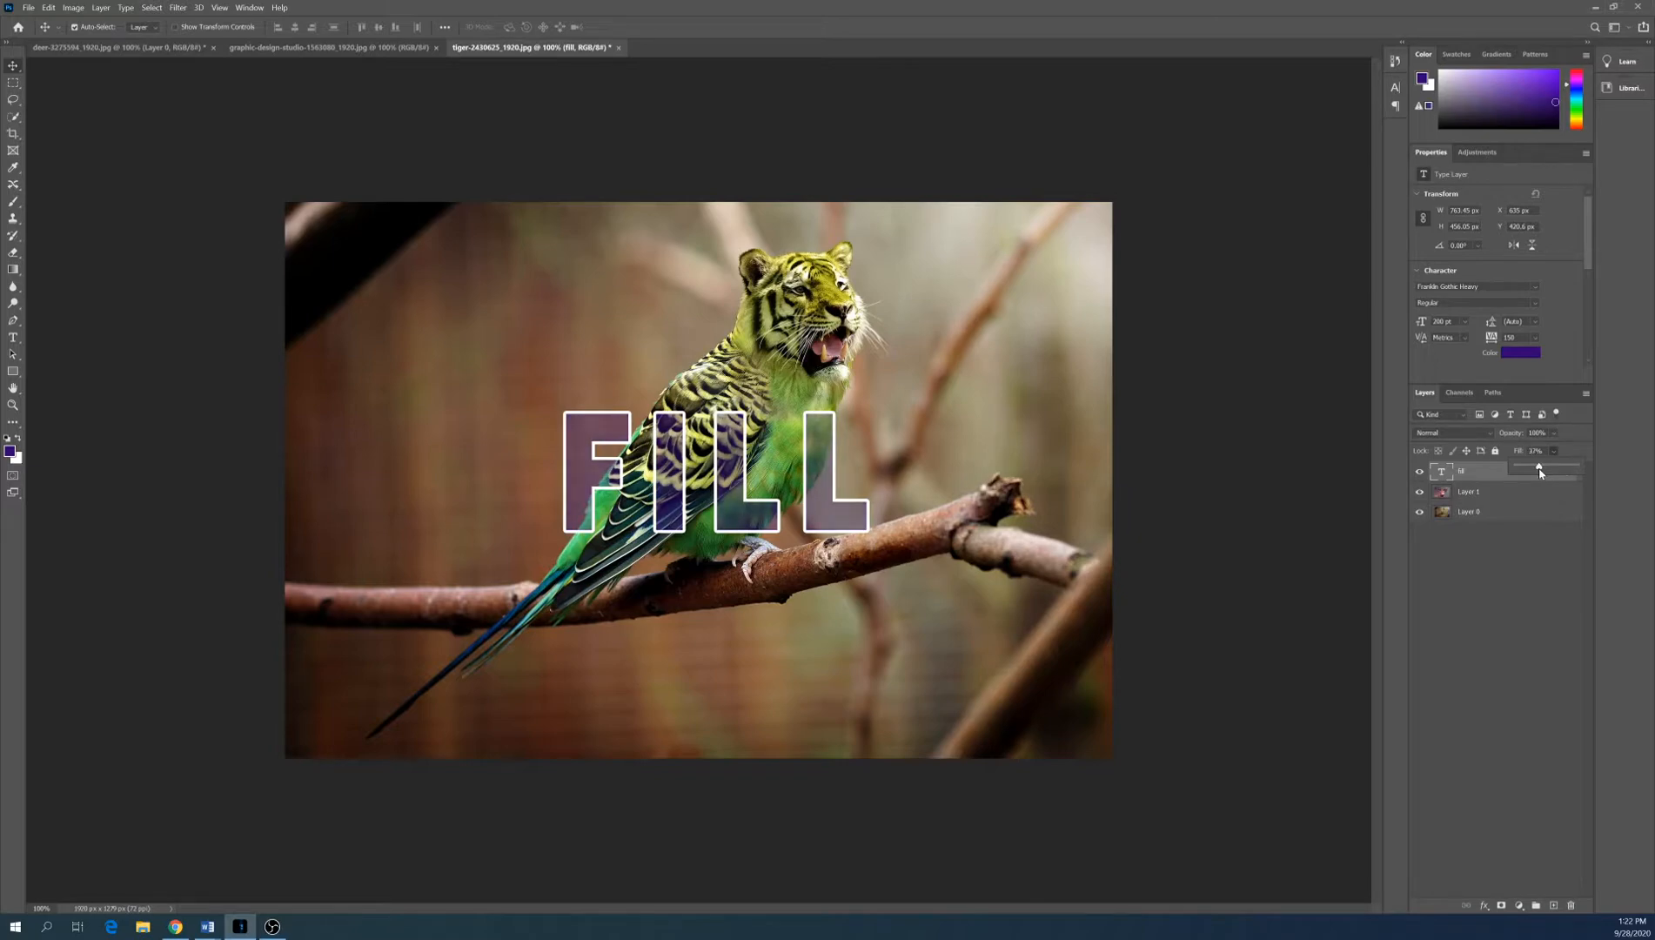
left_click_drag(676, 505, 678, 444)
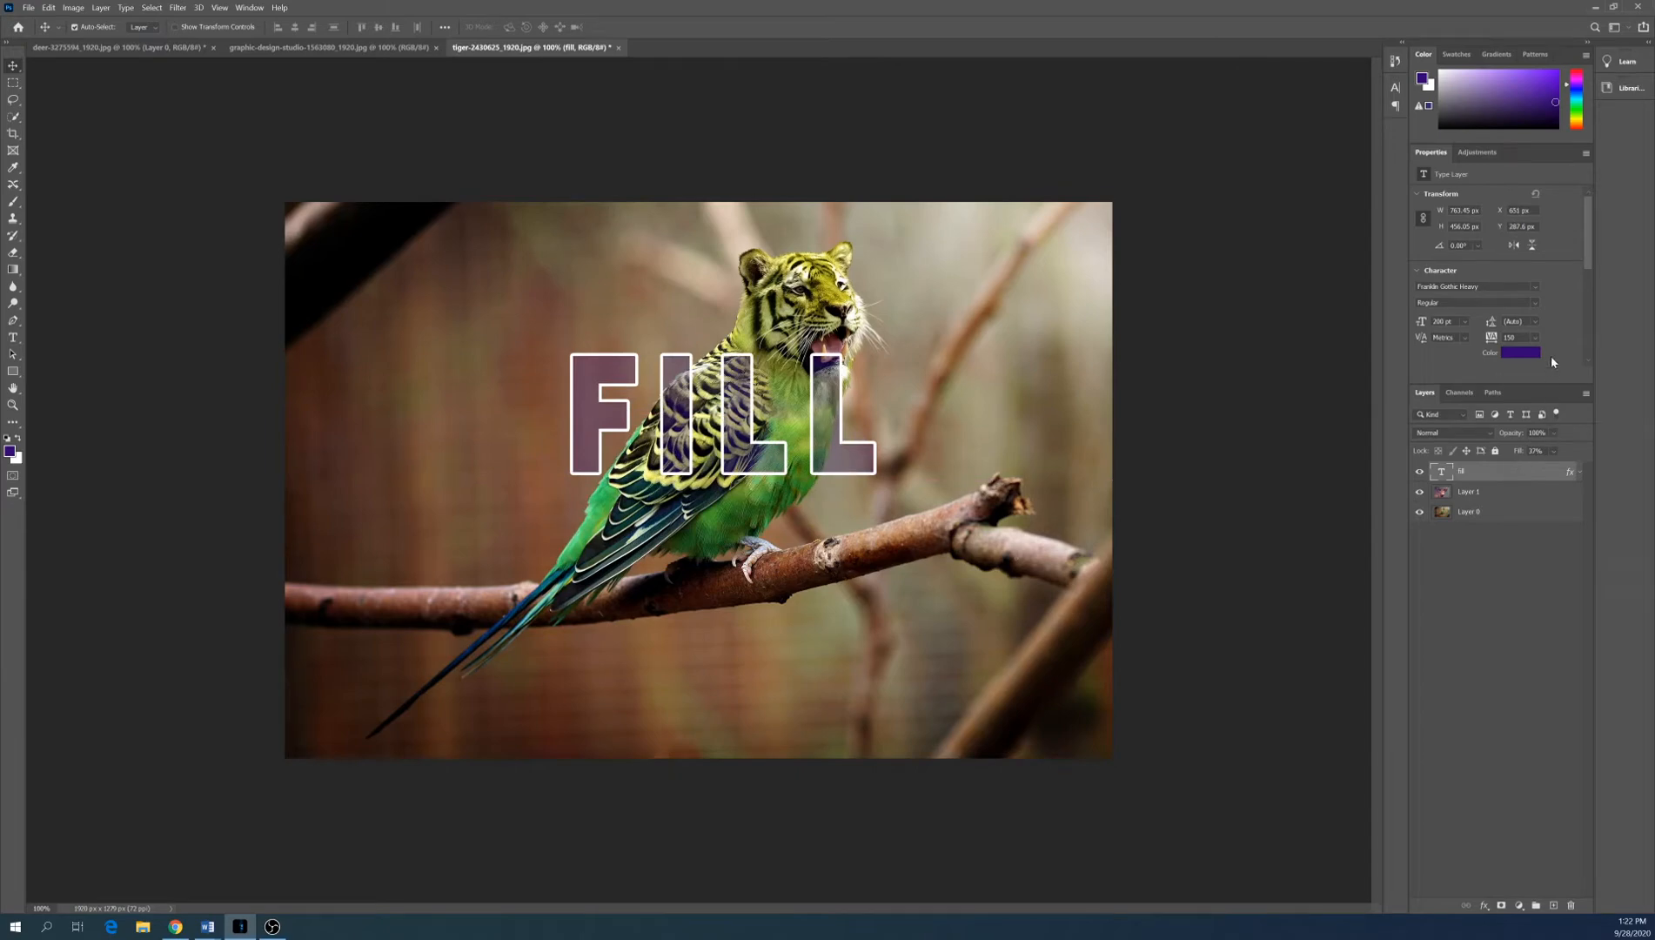
Lower the text layer's Fill to 0% to leave only the outline and raise it to 49%.
left_click_drag(1556, 471, 1519, 469)
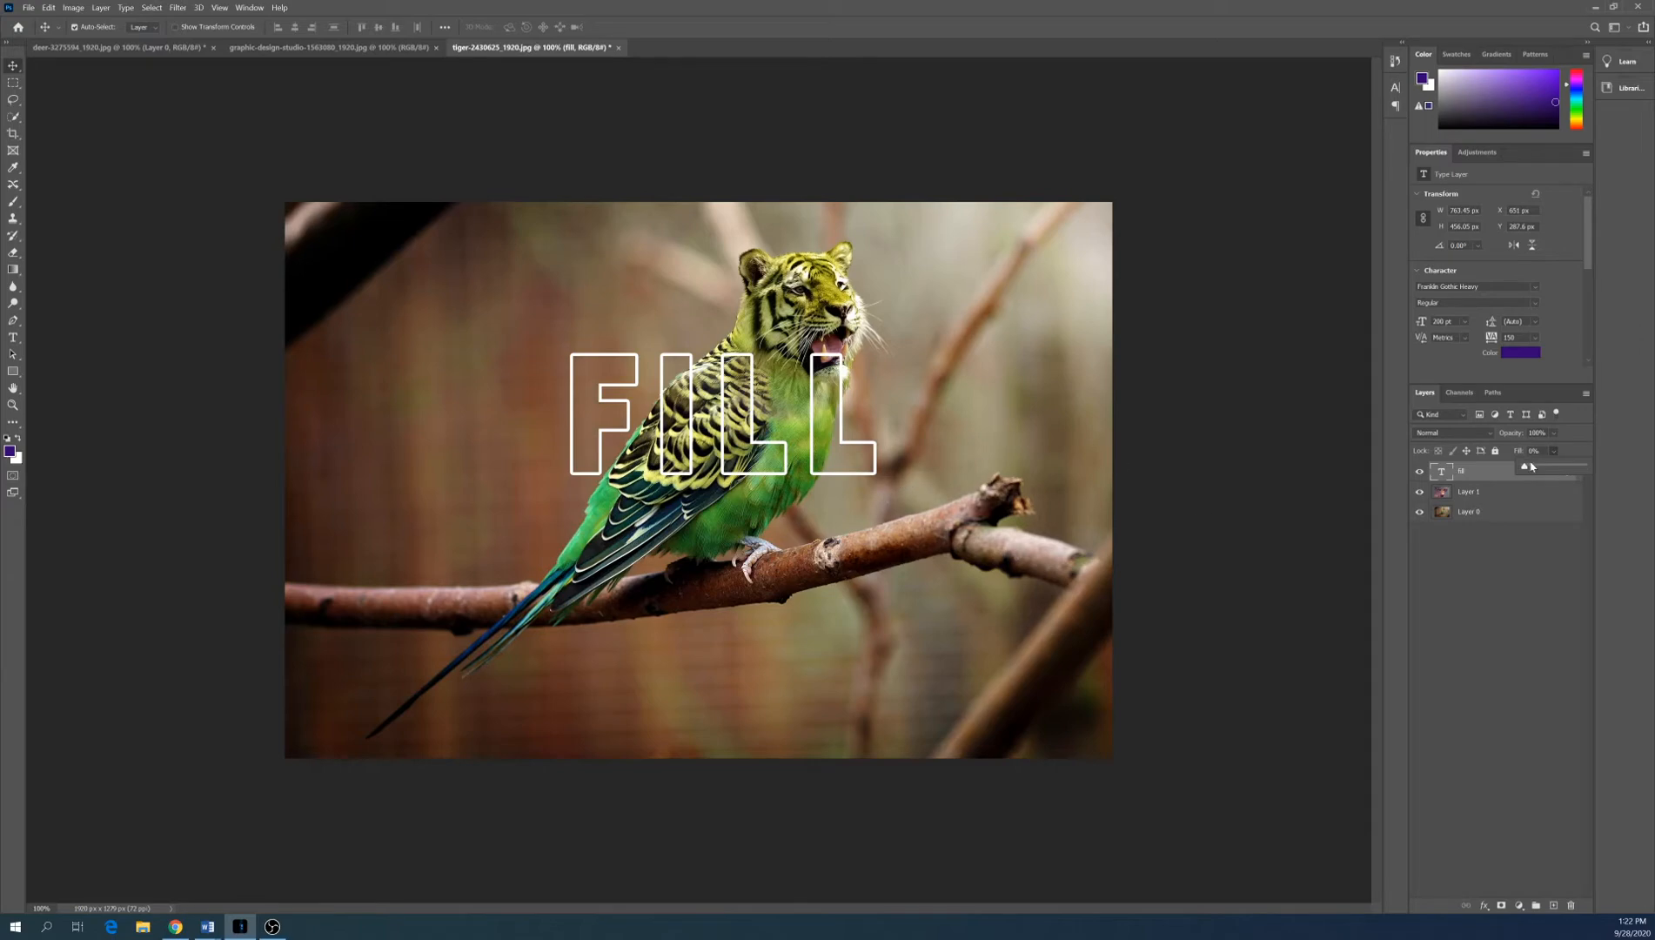
left_click_drag(1541, 468, 1553, 469)
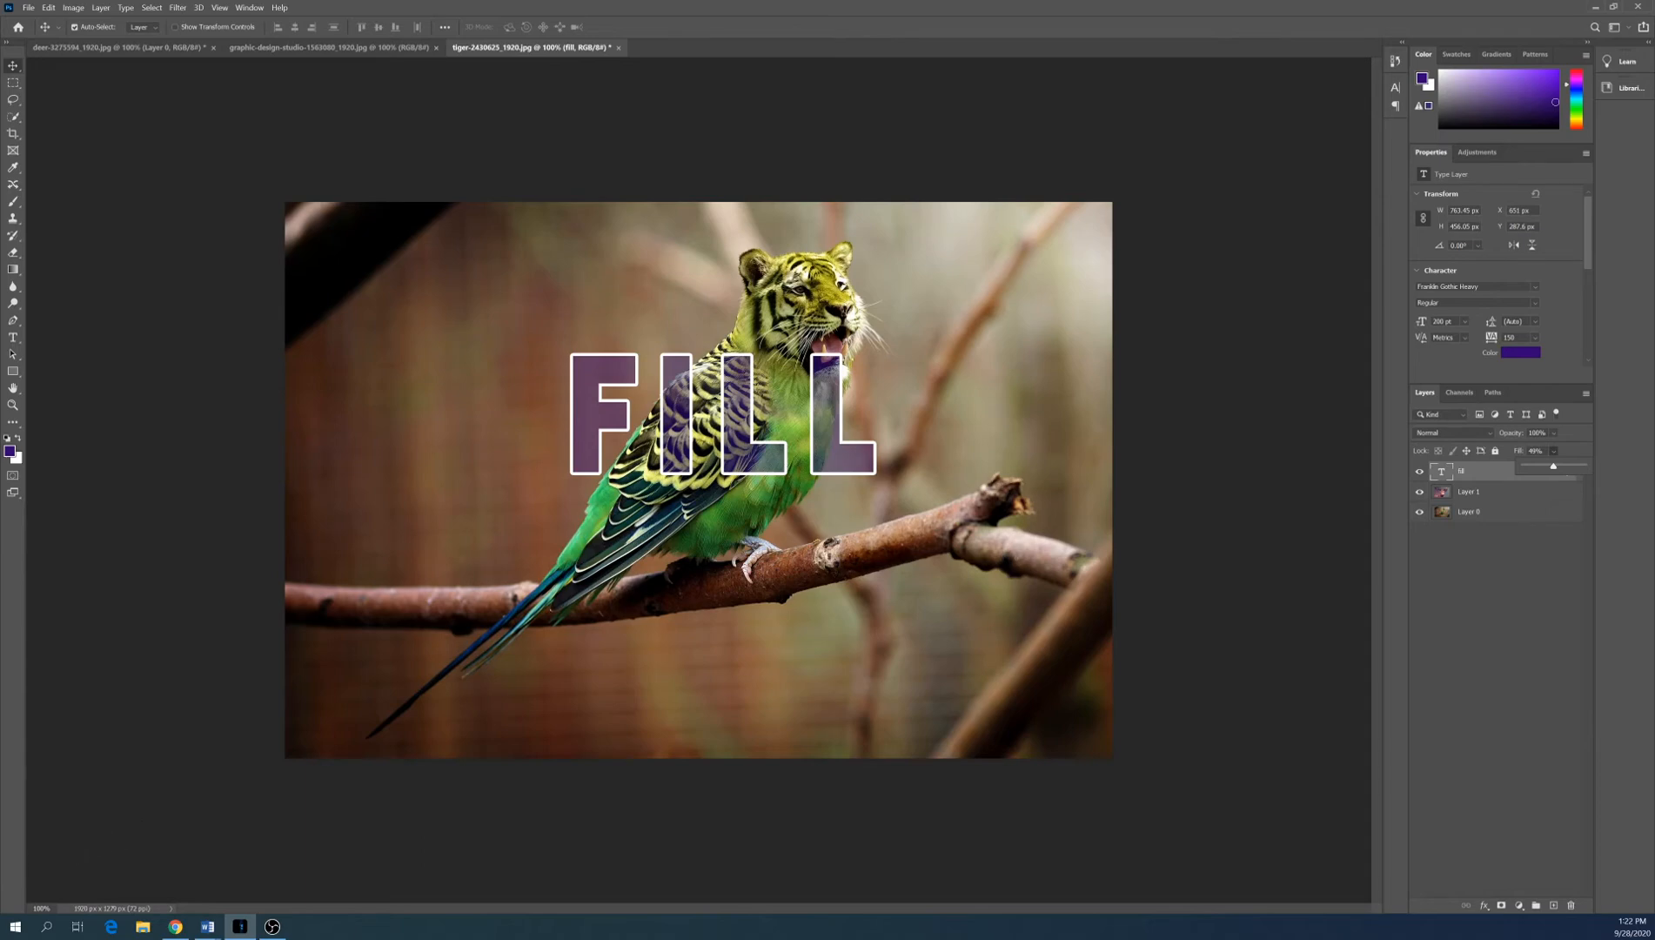
key("alt+Tab")
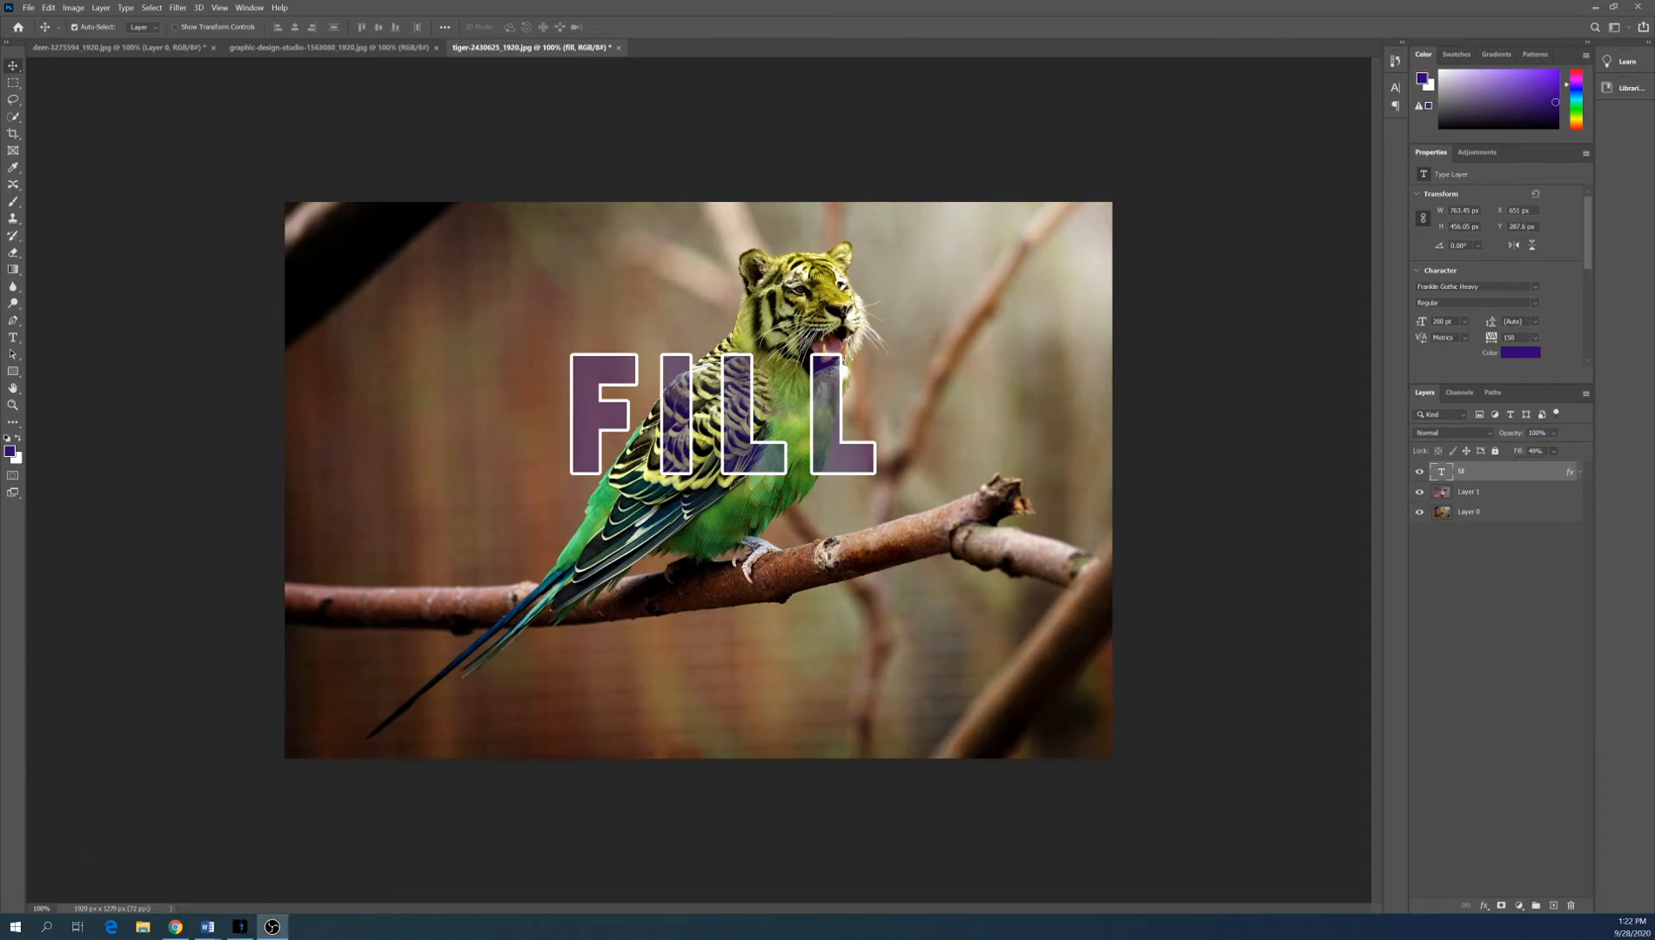